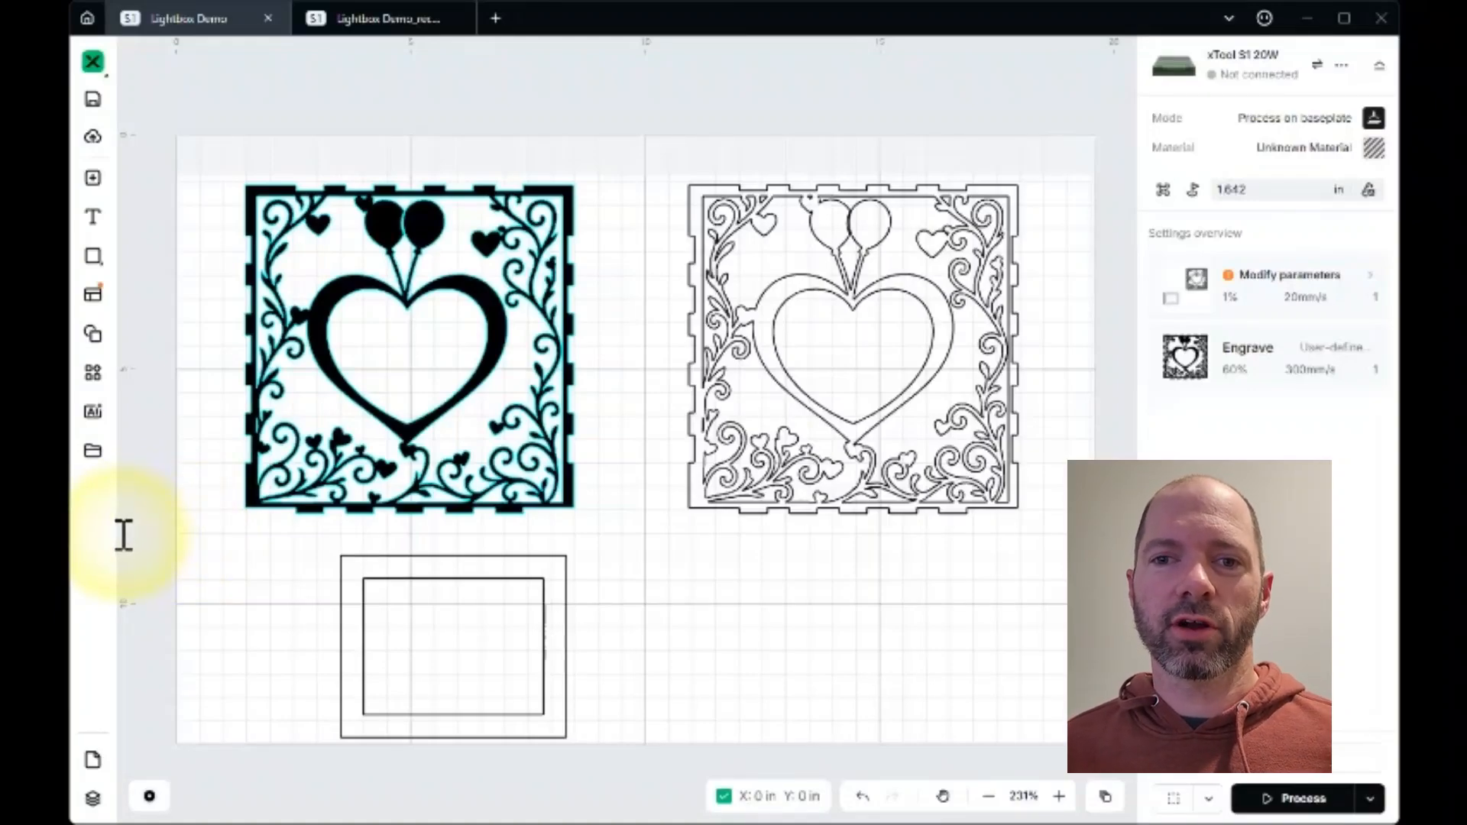
Set the complete outlined heart panel to Engrave, and return it to Score.
click(753, 141)
click(742, 103)
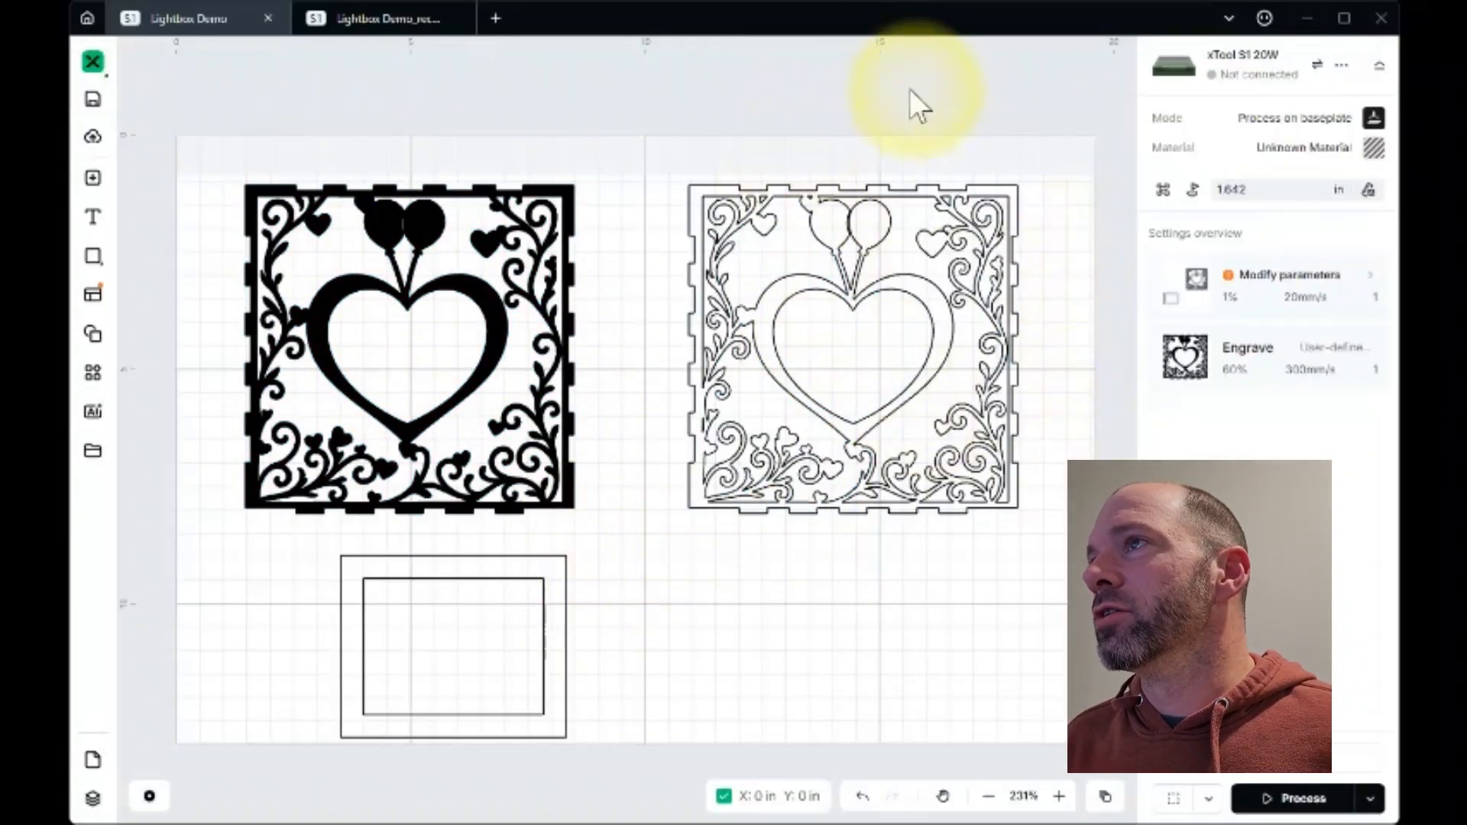
drag(639, 147, 1057, 543)
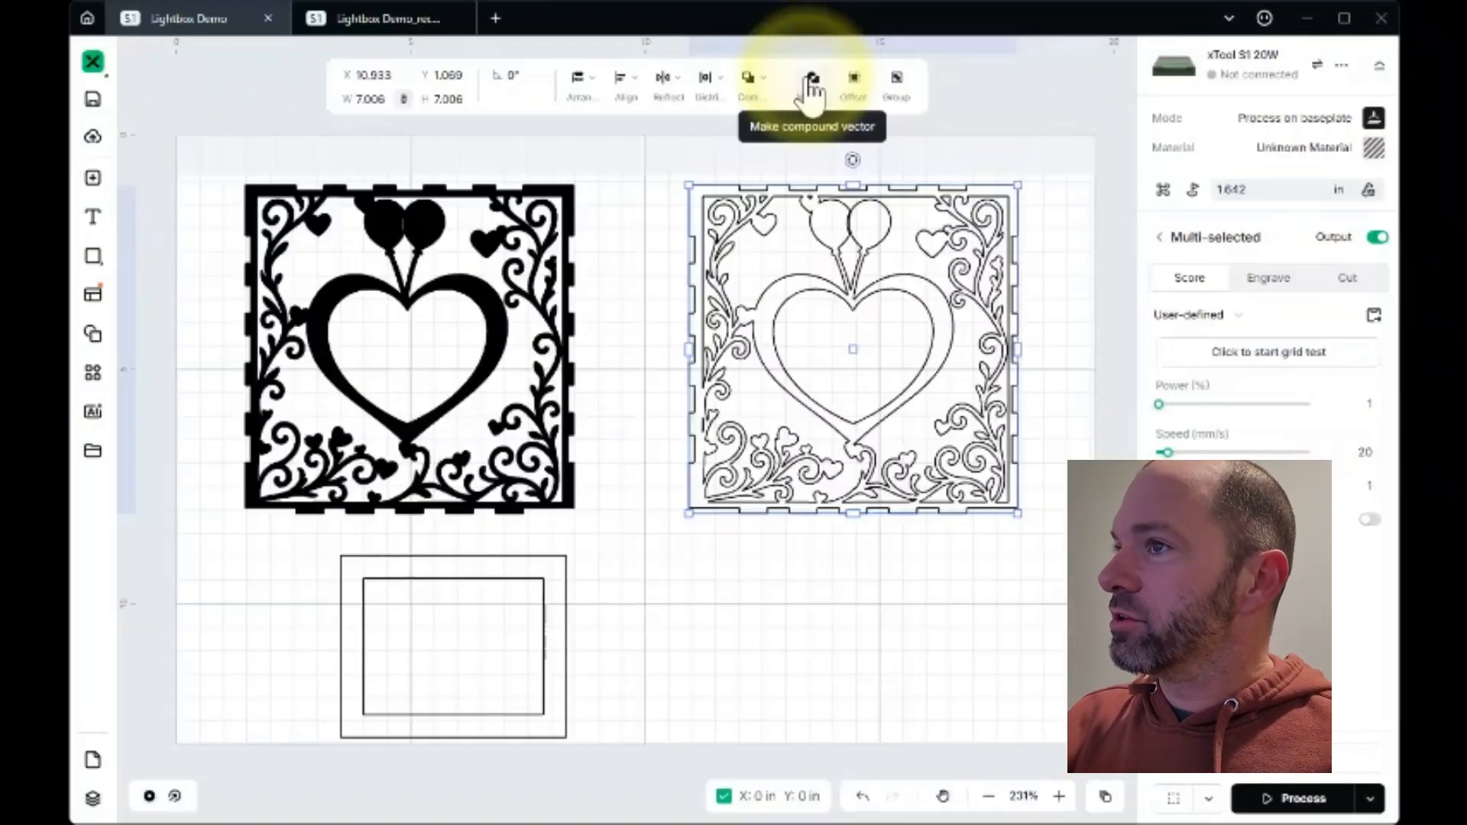
click(806, 596)
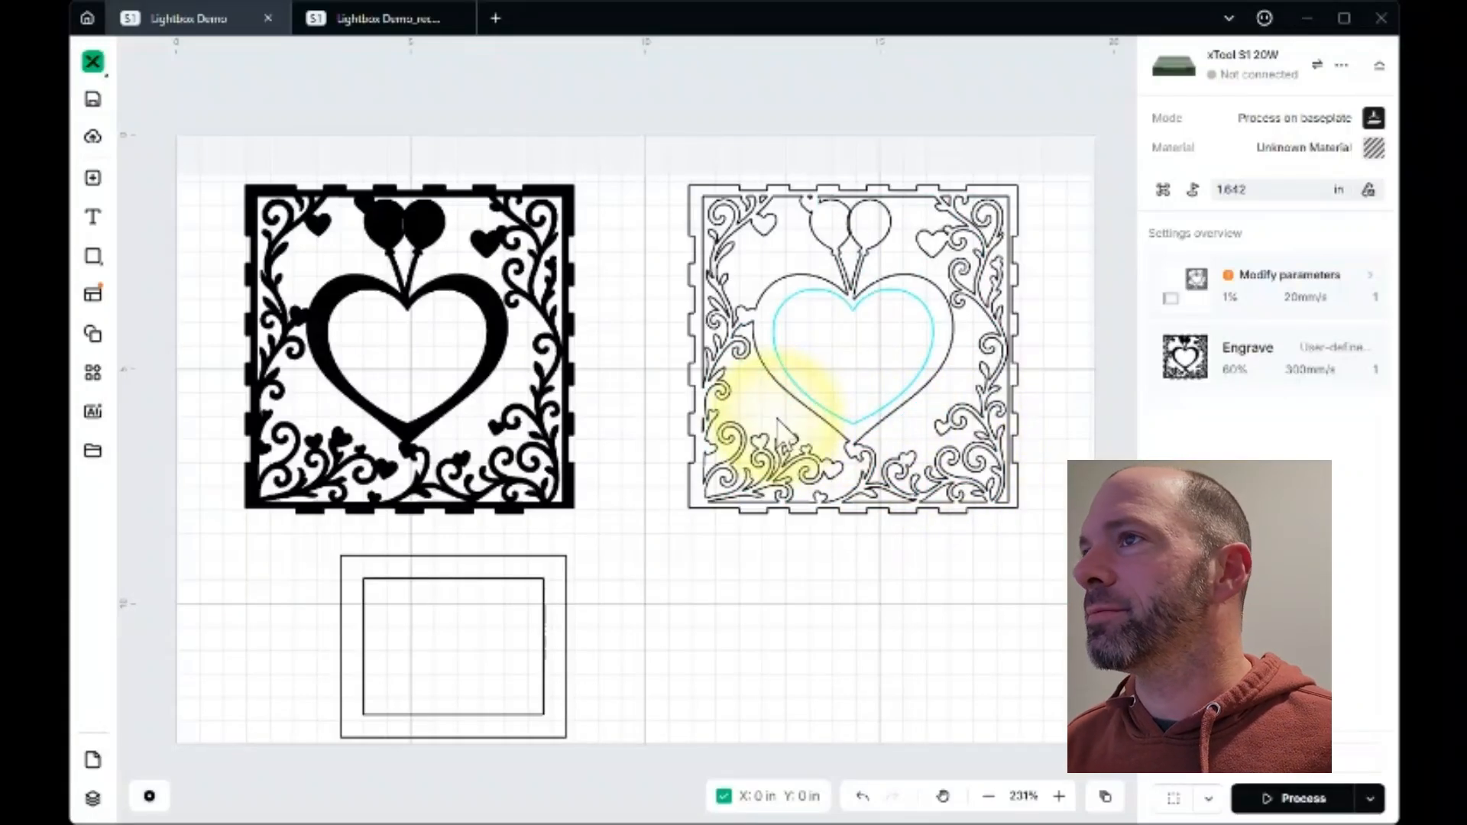
drag(642, 137, 1074, 528)
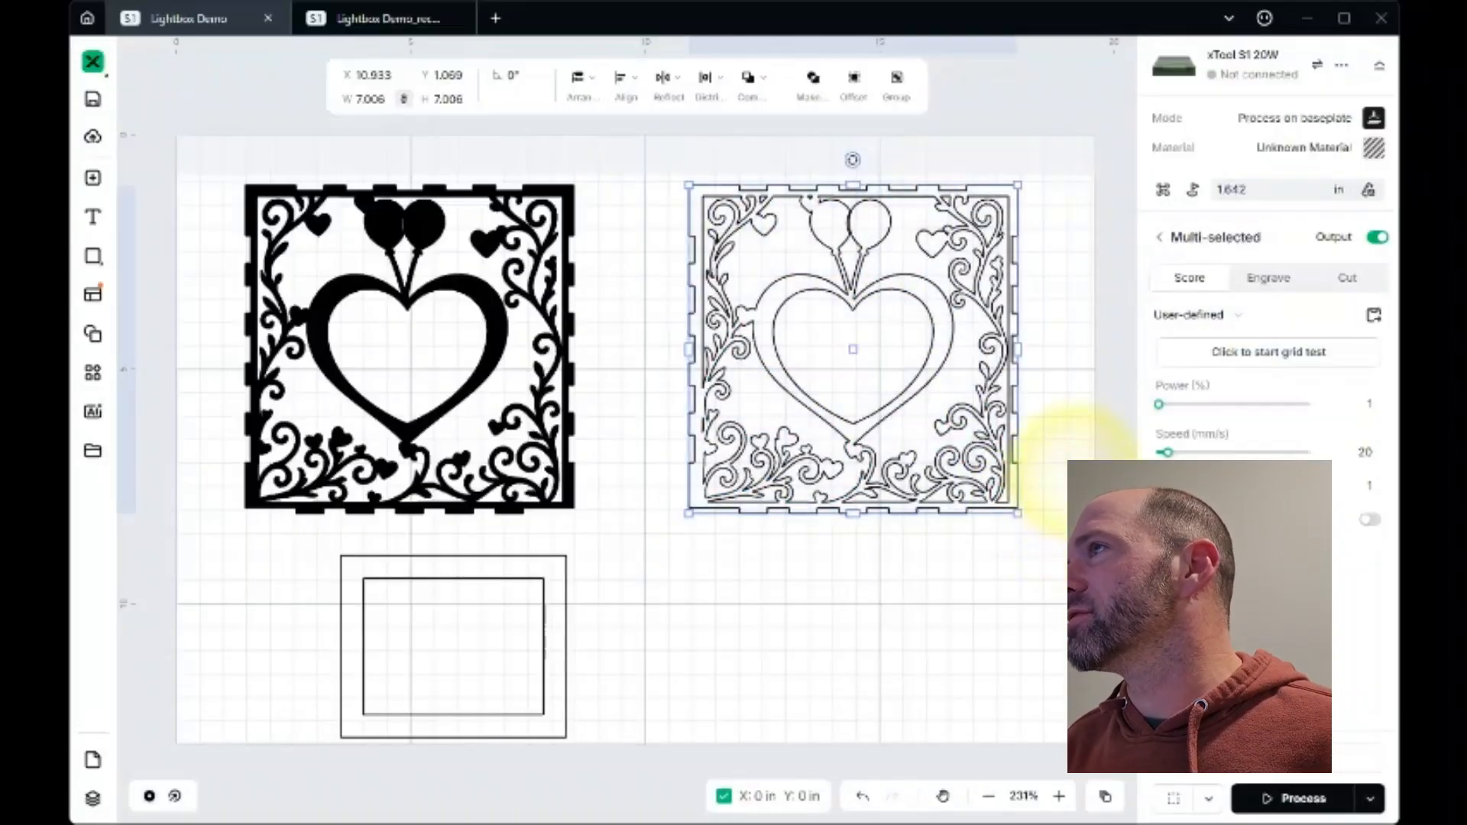
click(1269, 279)
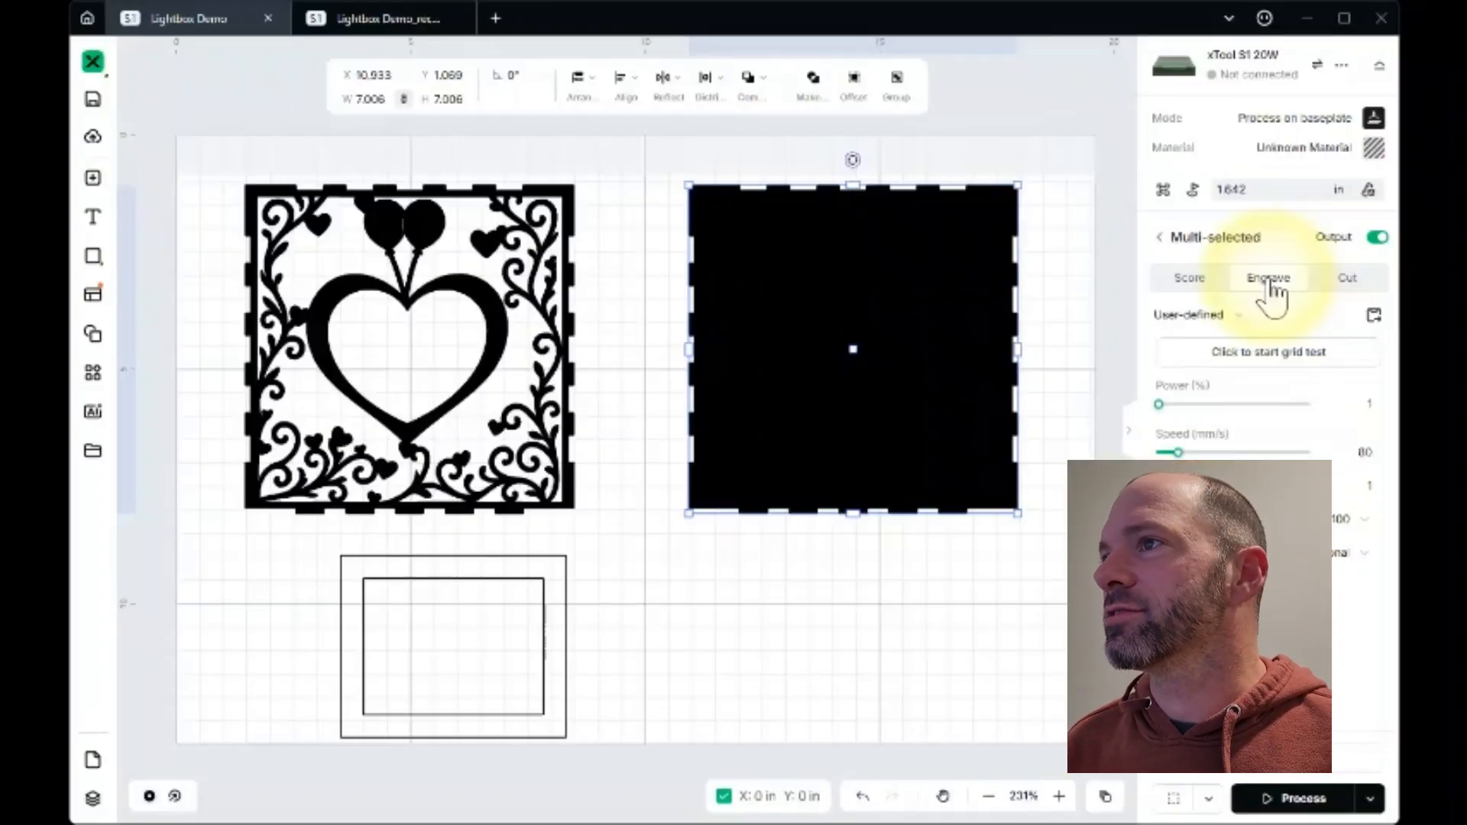
click(1187, 284)
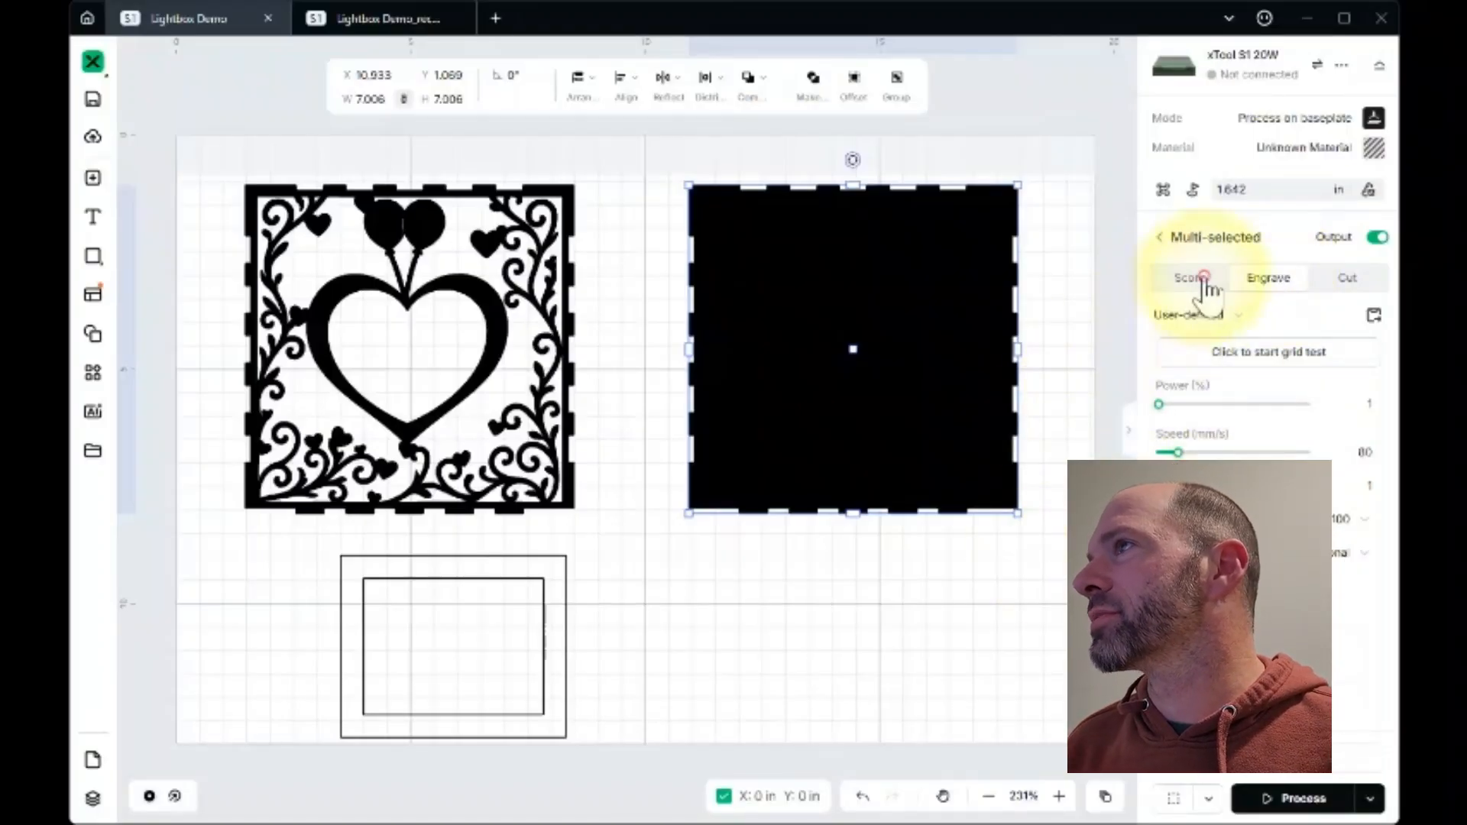
click(878, 599)
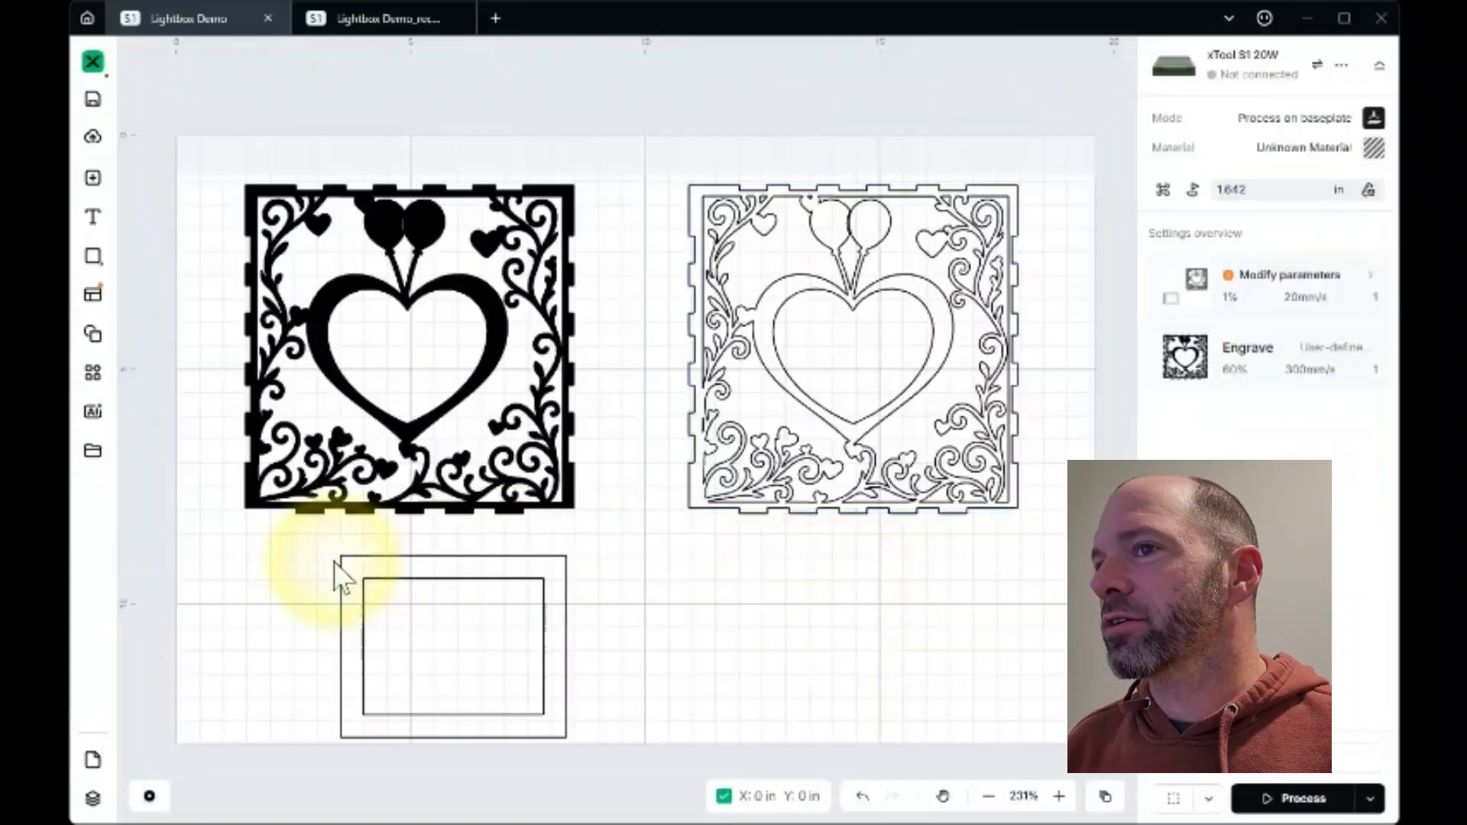
Set both nested rectangles below the filled heart panel to Engrave.
drag(285, 531, 612, 763)
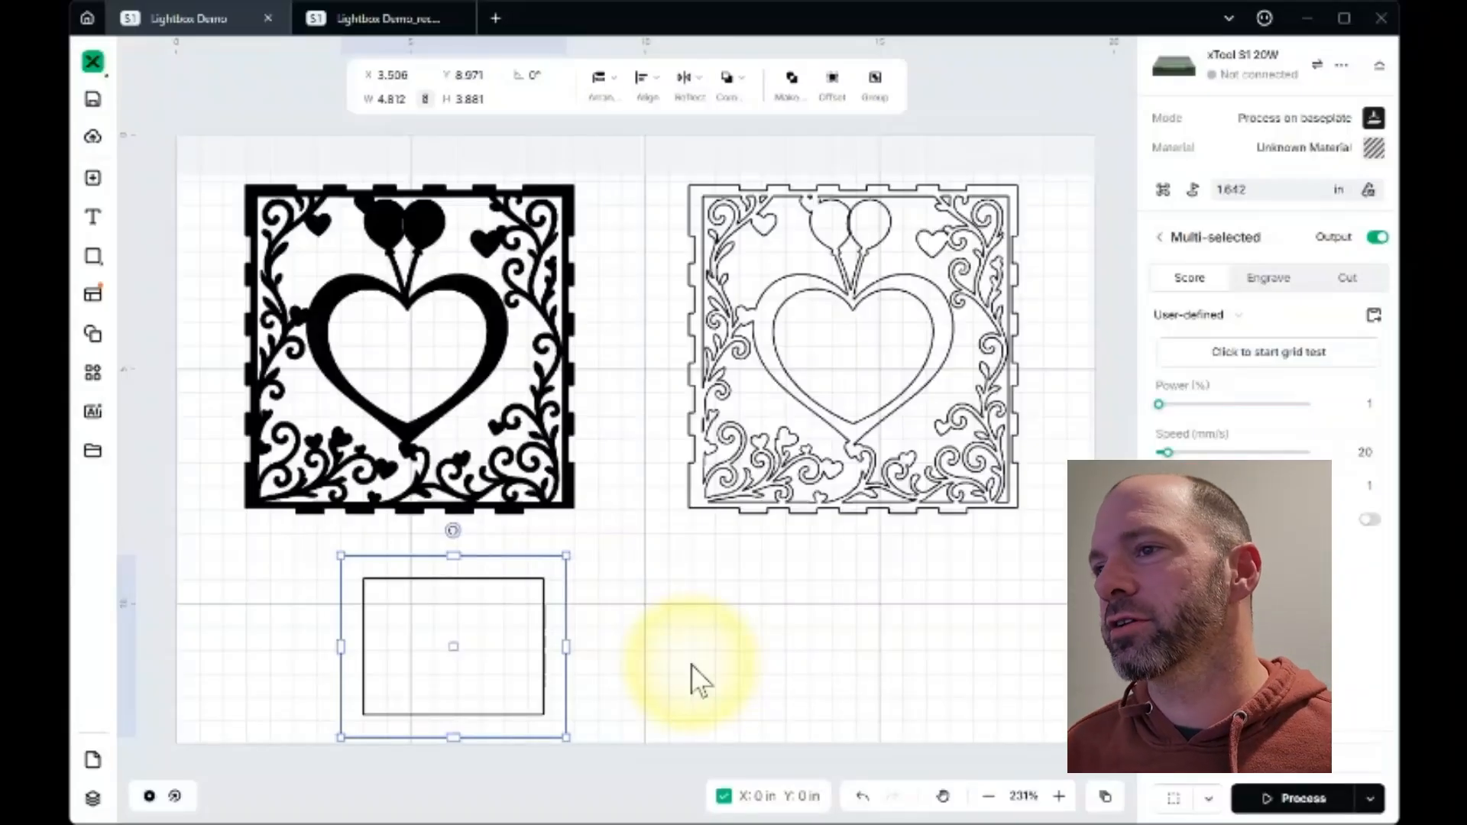
click(508, 642)
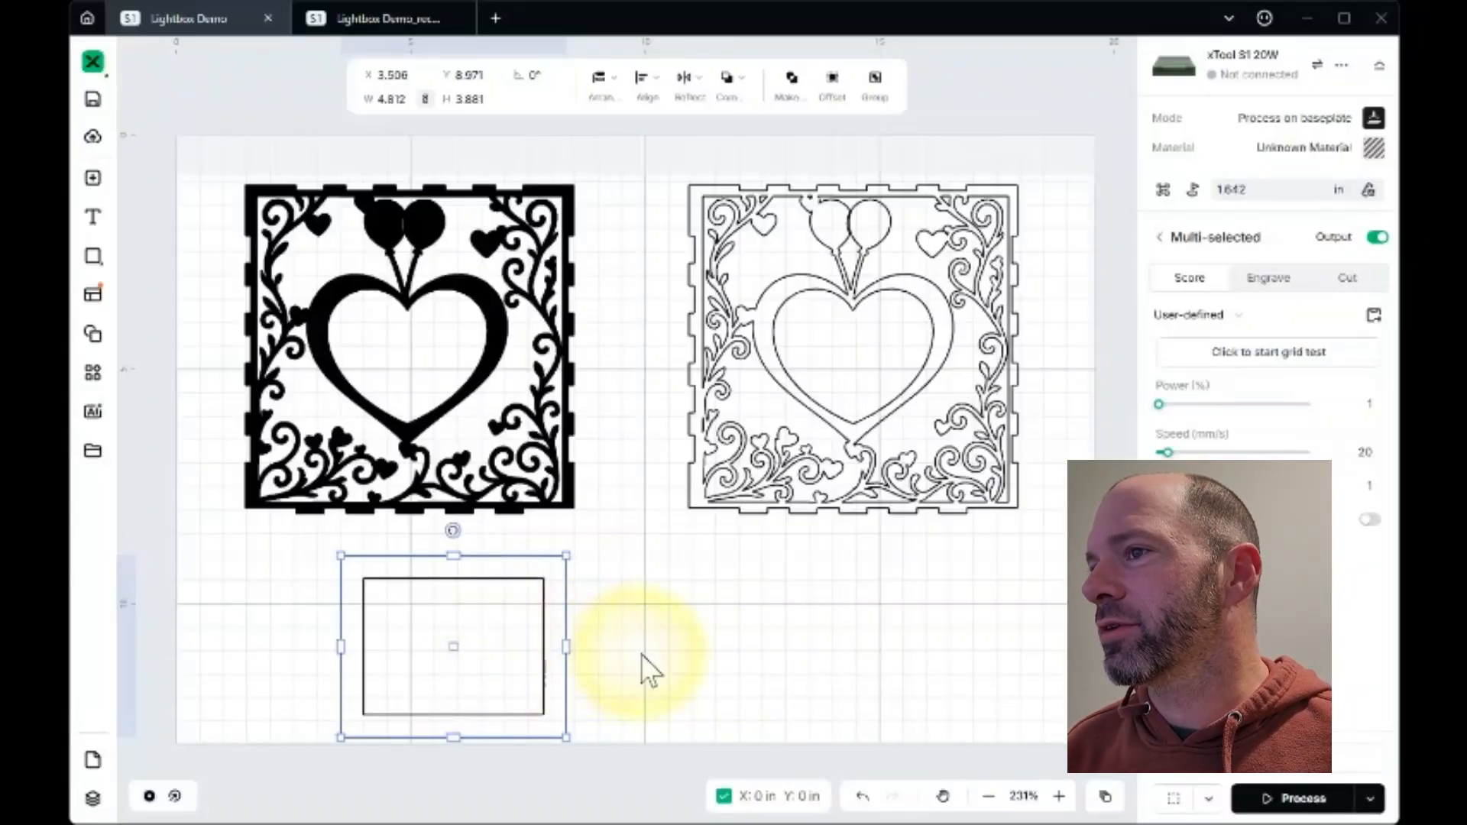
click(584, 651)
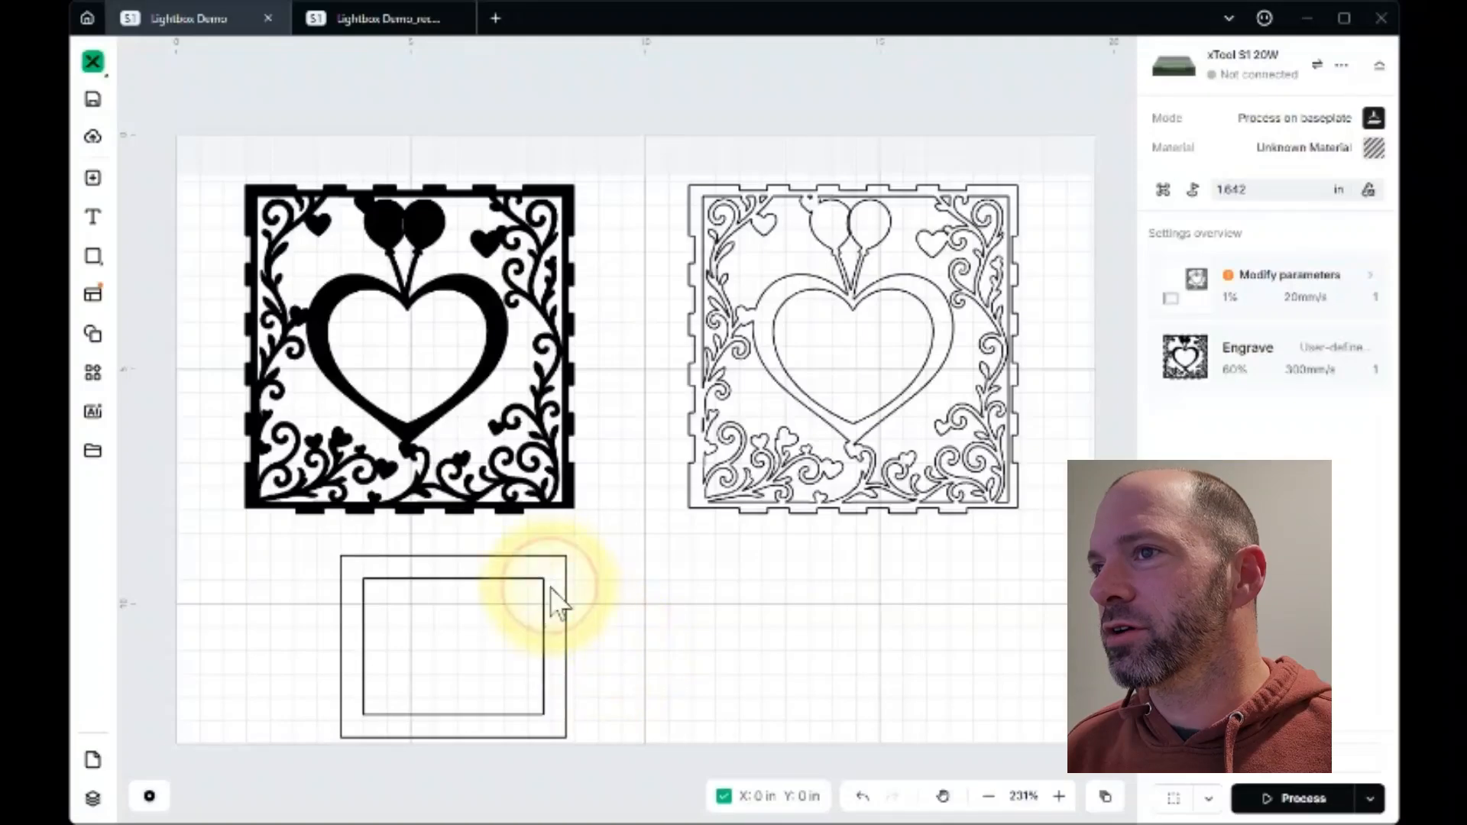
click(535, 565)
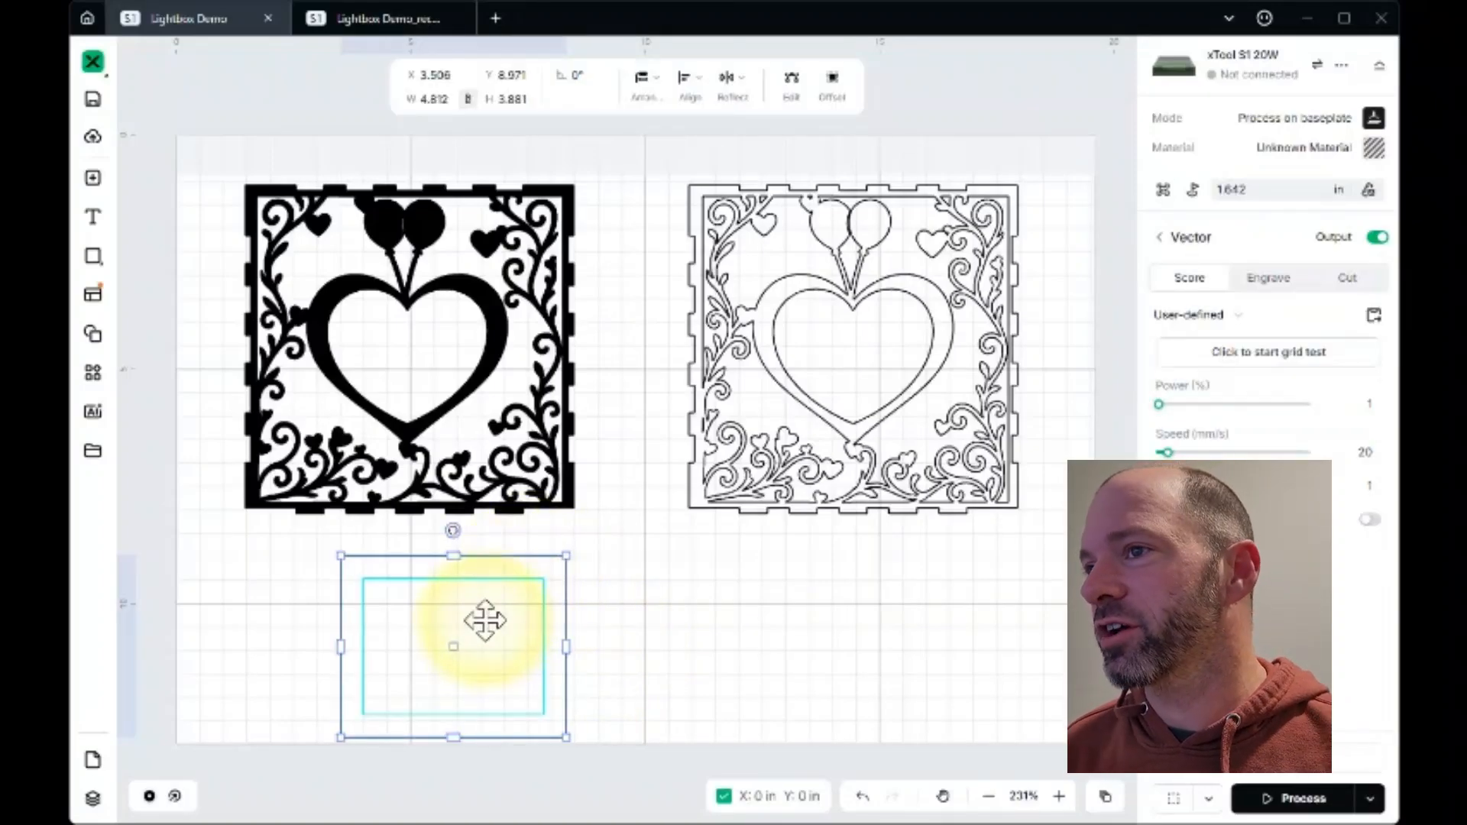
drag(275, 539, 621, 771)
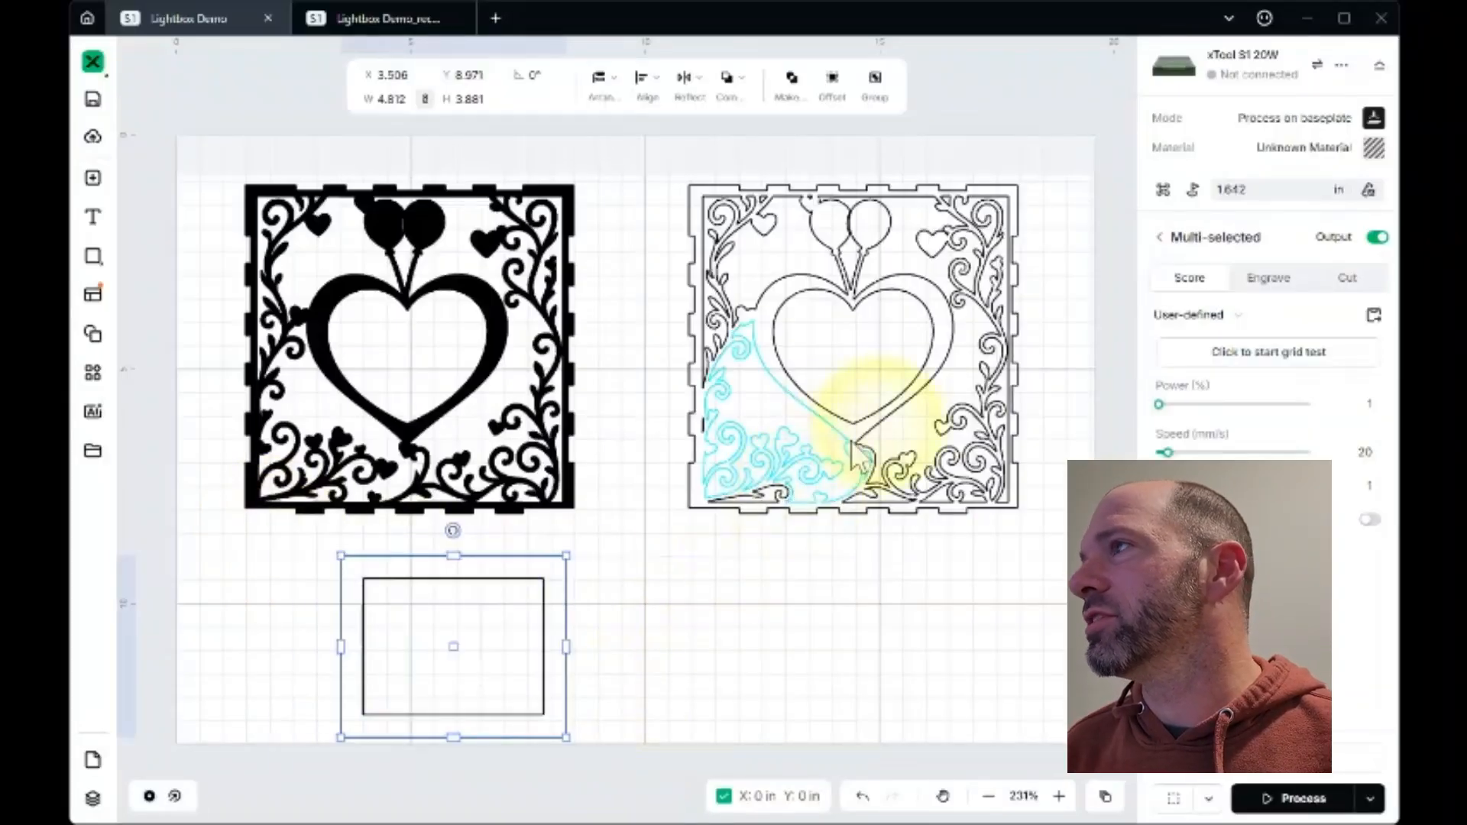
click(1261, 279)
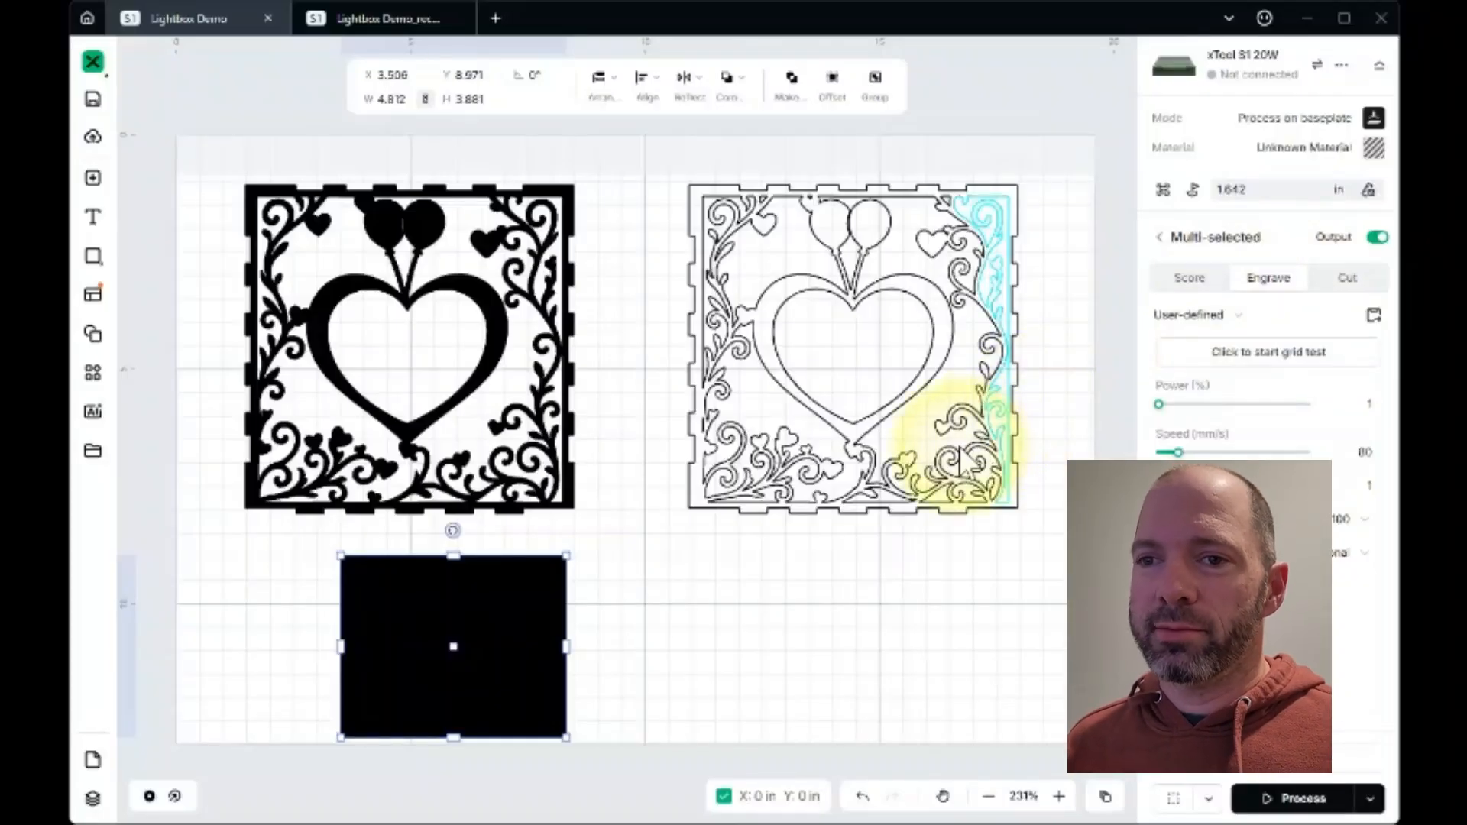
click(763, 597)
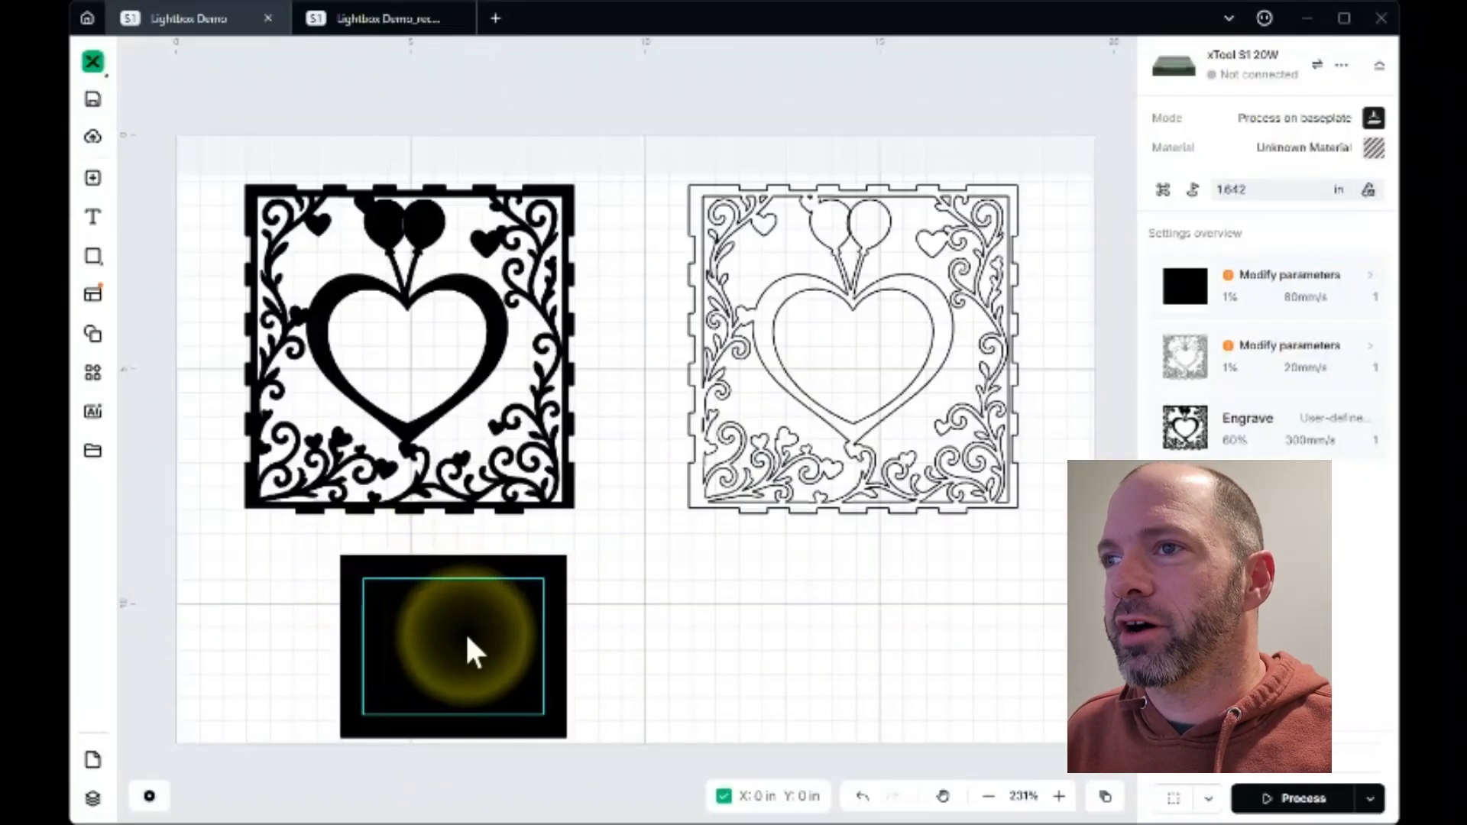
Move the inner filled rectangle out beside the larger one, and put it back in its original place.
click(543, 635)
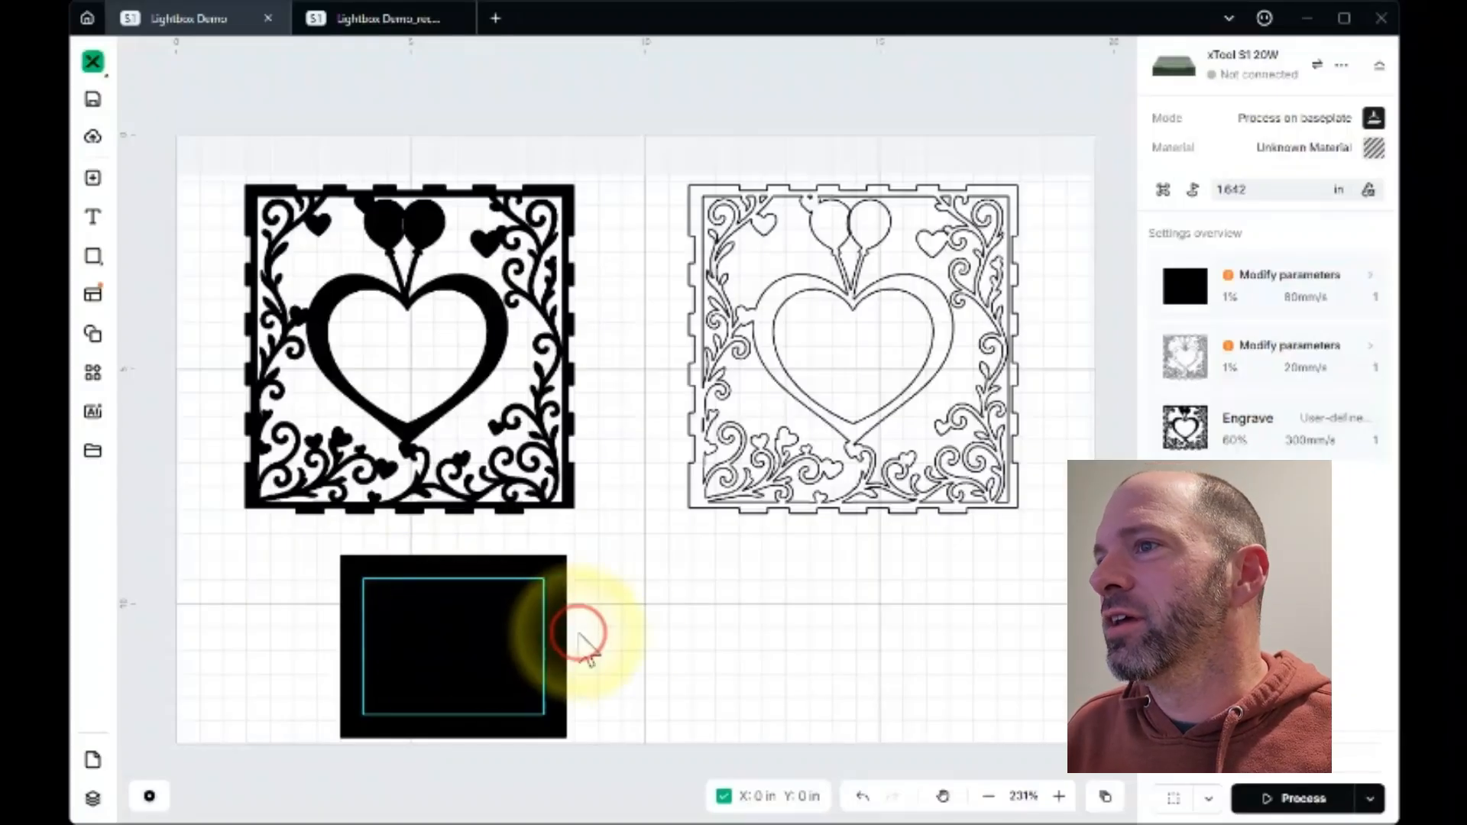
mouse_move(482, 655)
mouse_down()
mouse_move(816, 655)
mouse_move(462, 658)
mouse_move(479, 652)
mouse_up()
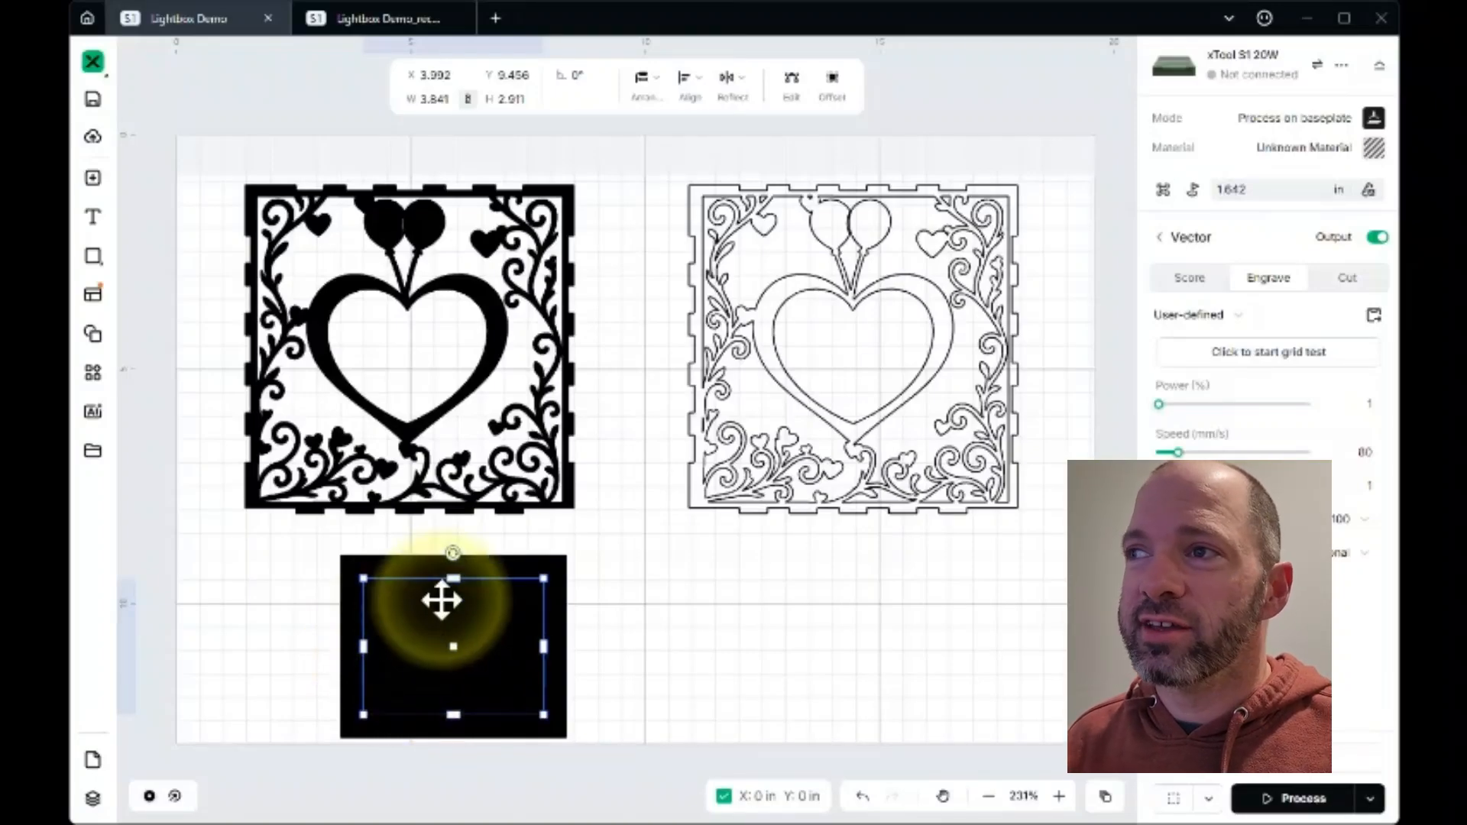
mouse_move(497, 612)
mouse_down()
mouse_move(635, 636)
mouse_move(888, 641)
mouse_up()
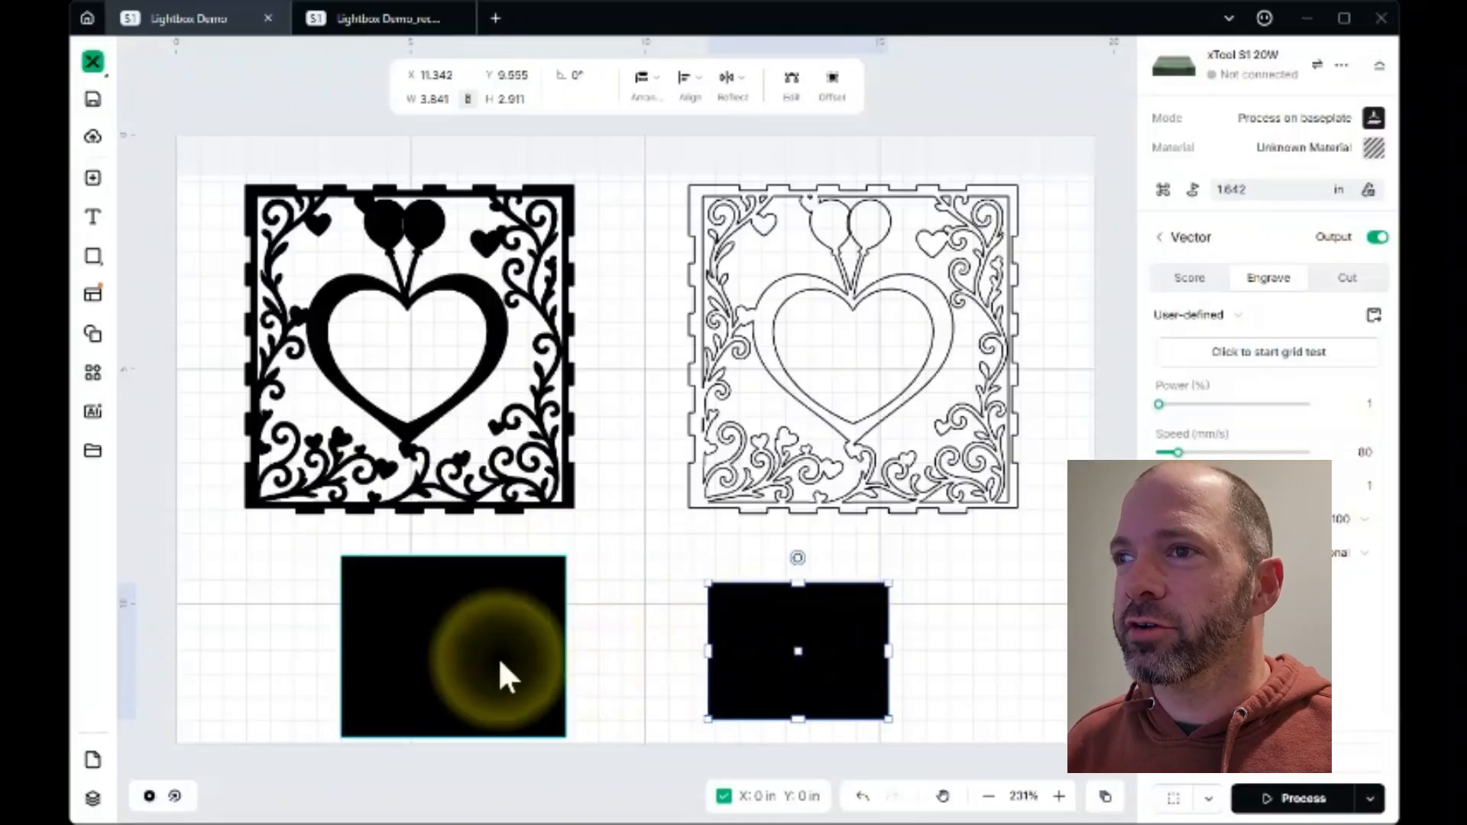
drag(825, 694, 484, 690)
click(701, 679)
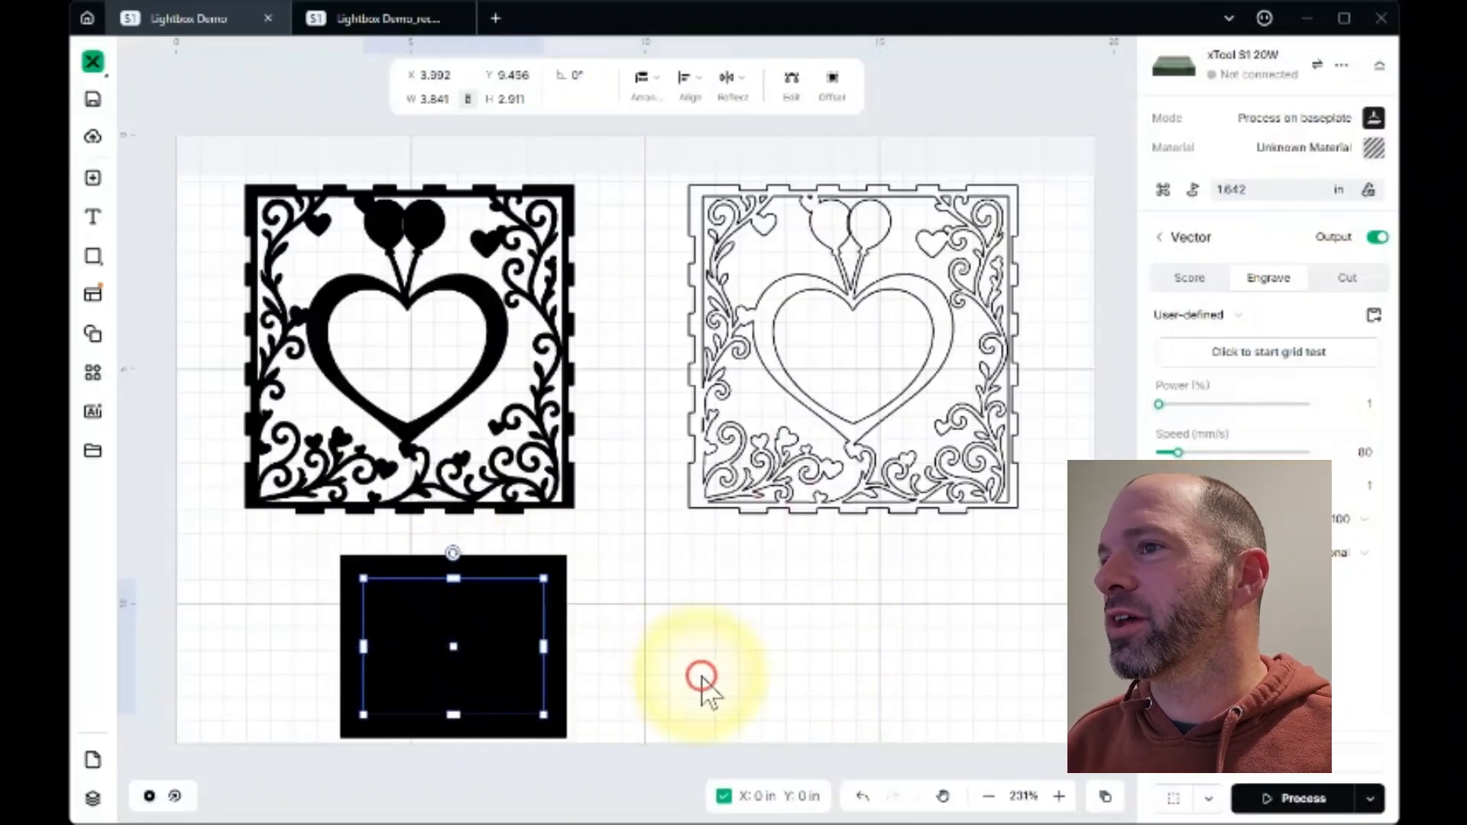
Make a compound vector from the two filled rectangles, and enter and leave its compound editing mode.
drag(299, 538, 642, 749)
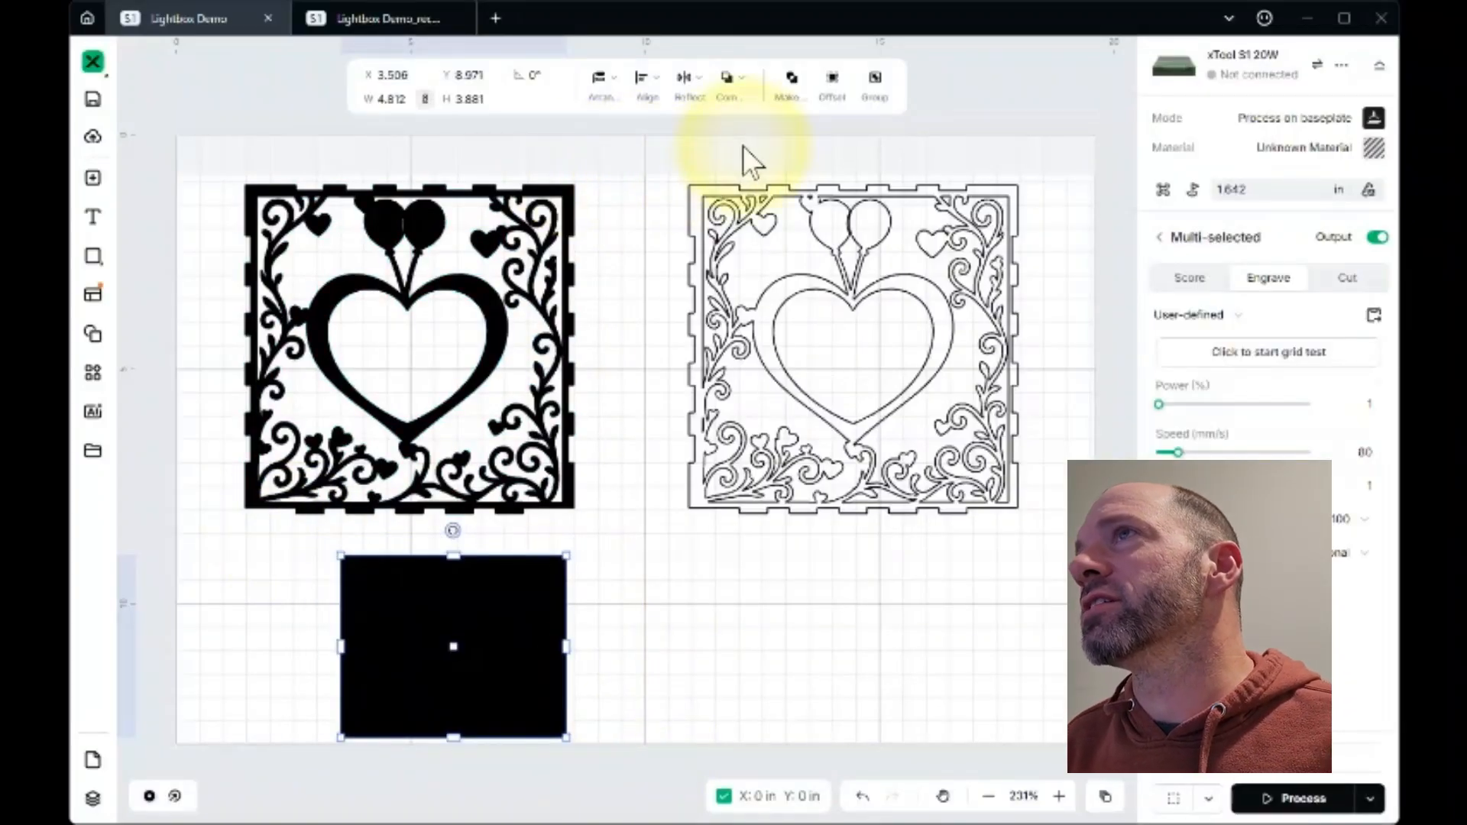
click(792, 78)
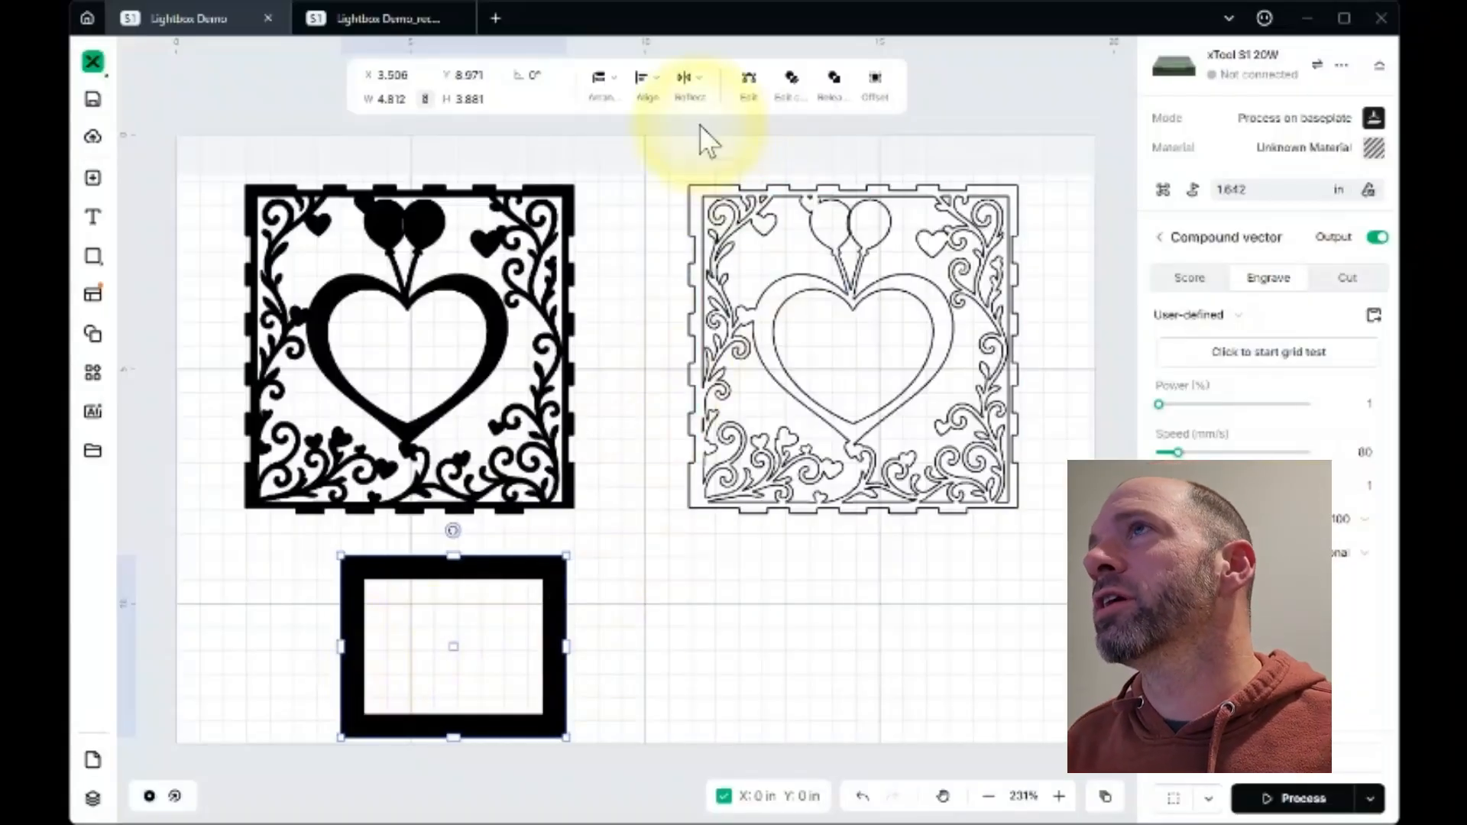
click(799, 94)
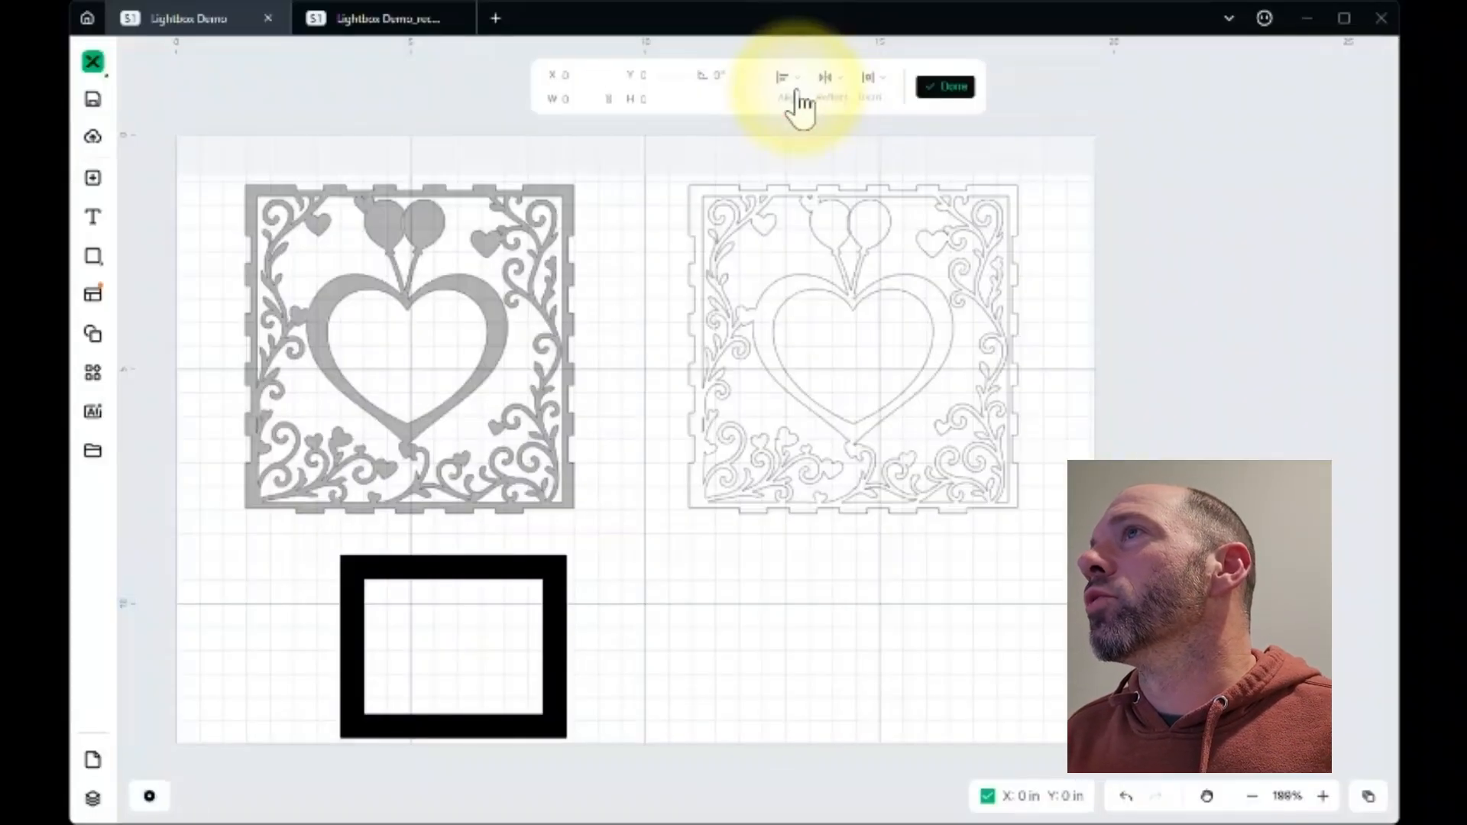
click(962, 88)
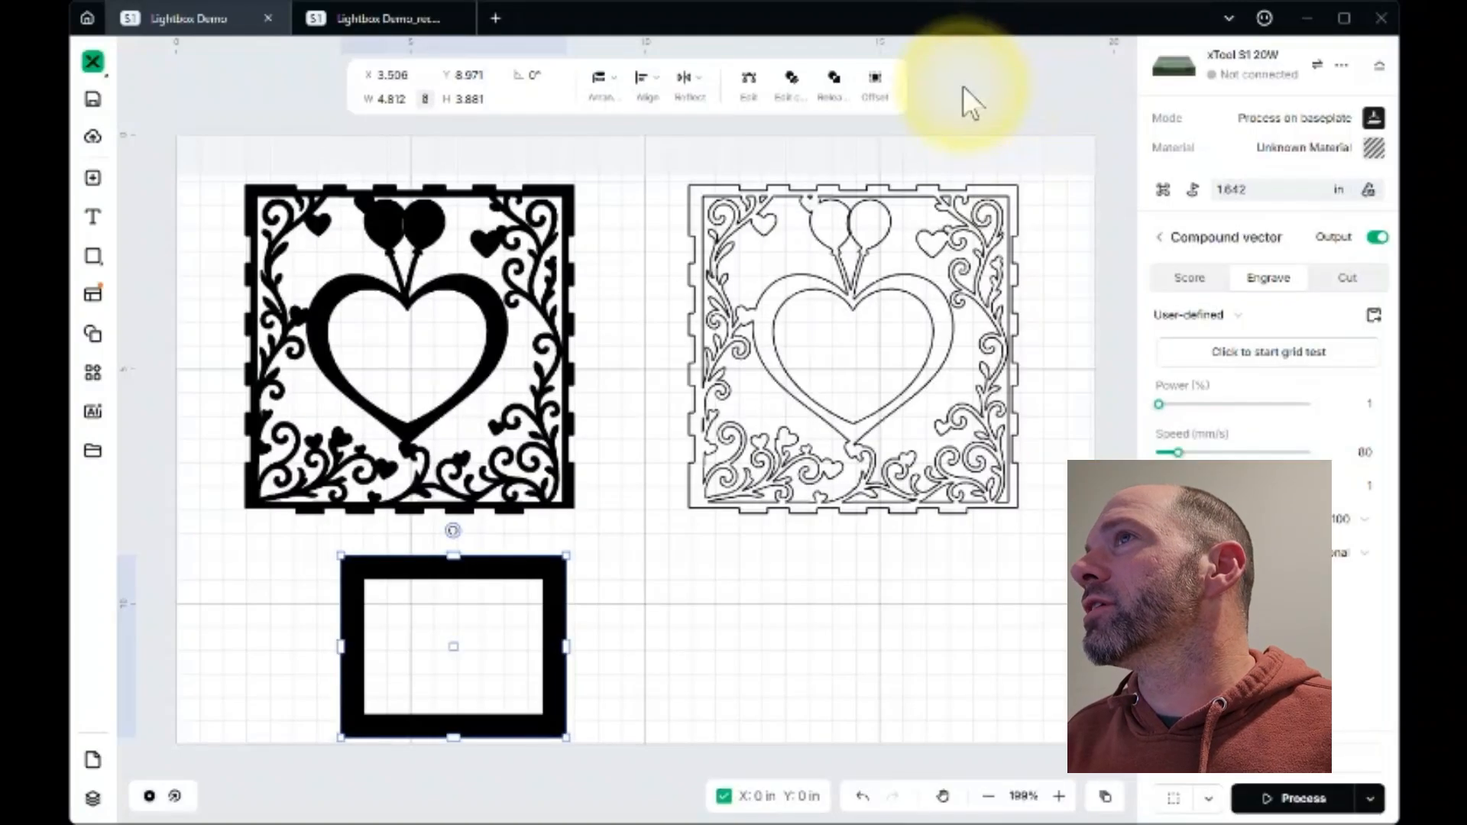
click(517, 608)
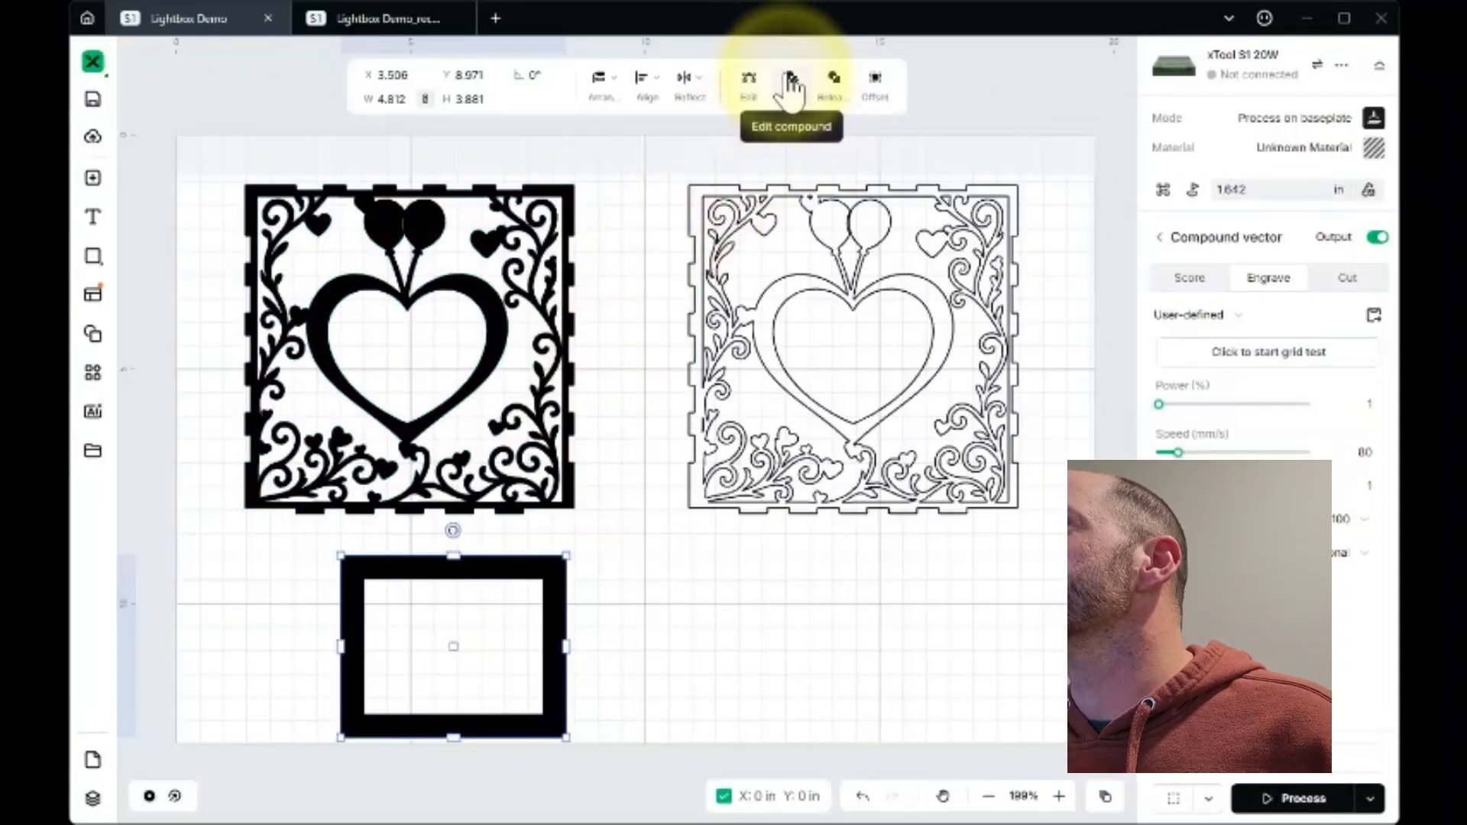
Release the rectangles' compound vector and set both rectangles to Score.
click(835, 84)
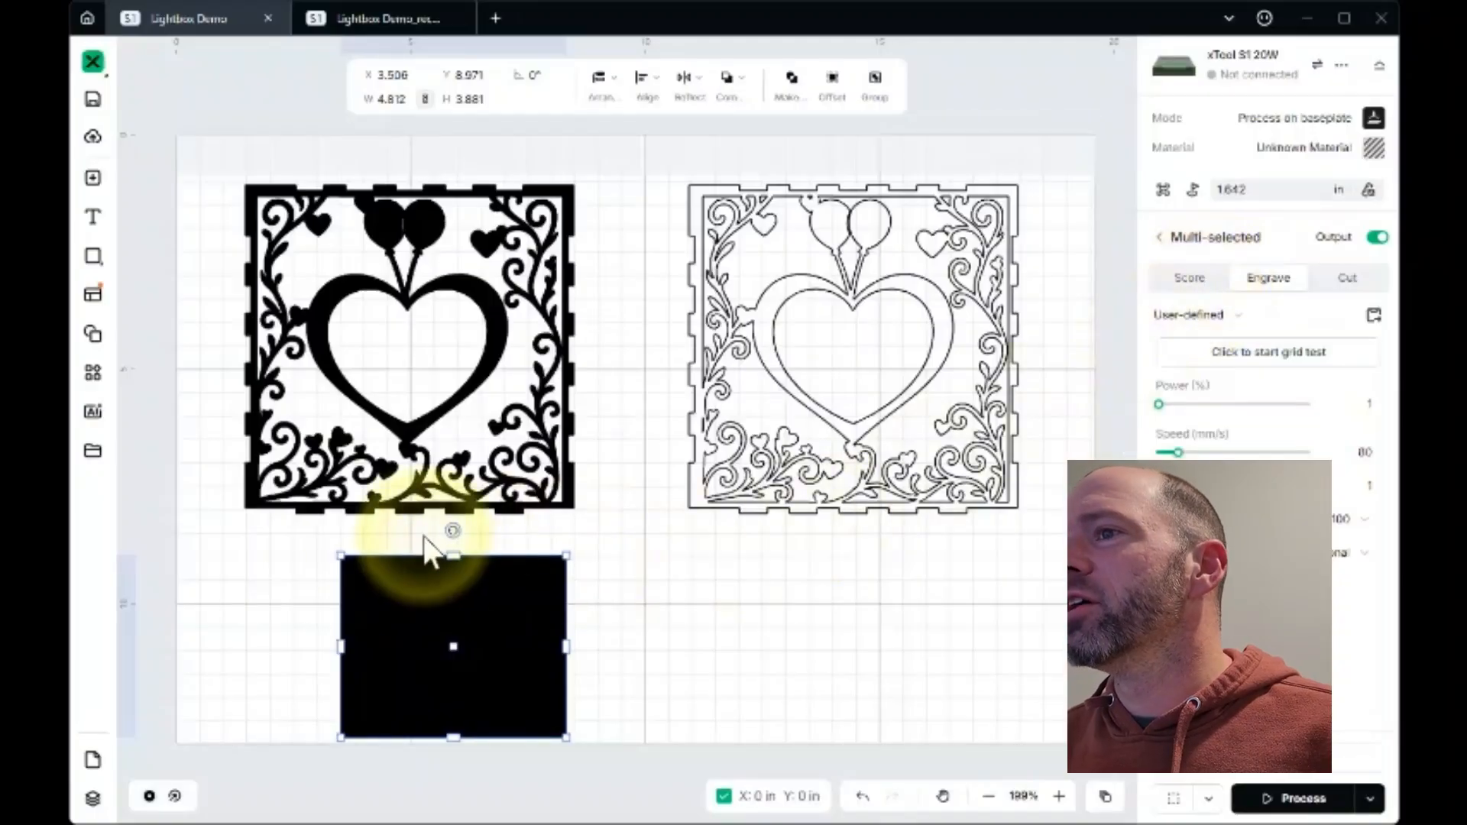
drag(310, 535, 650, 735)
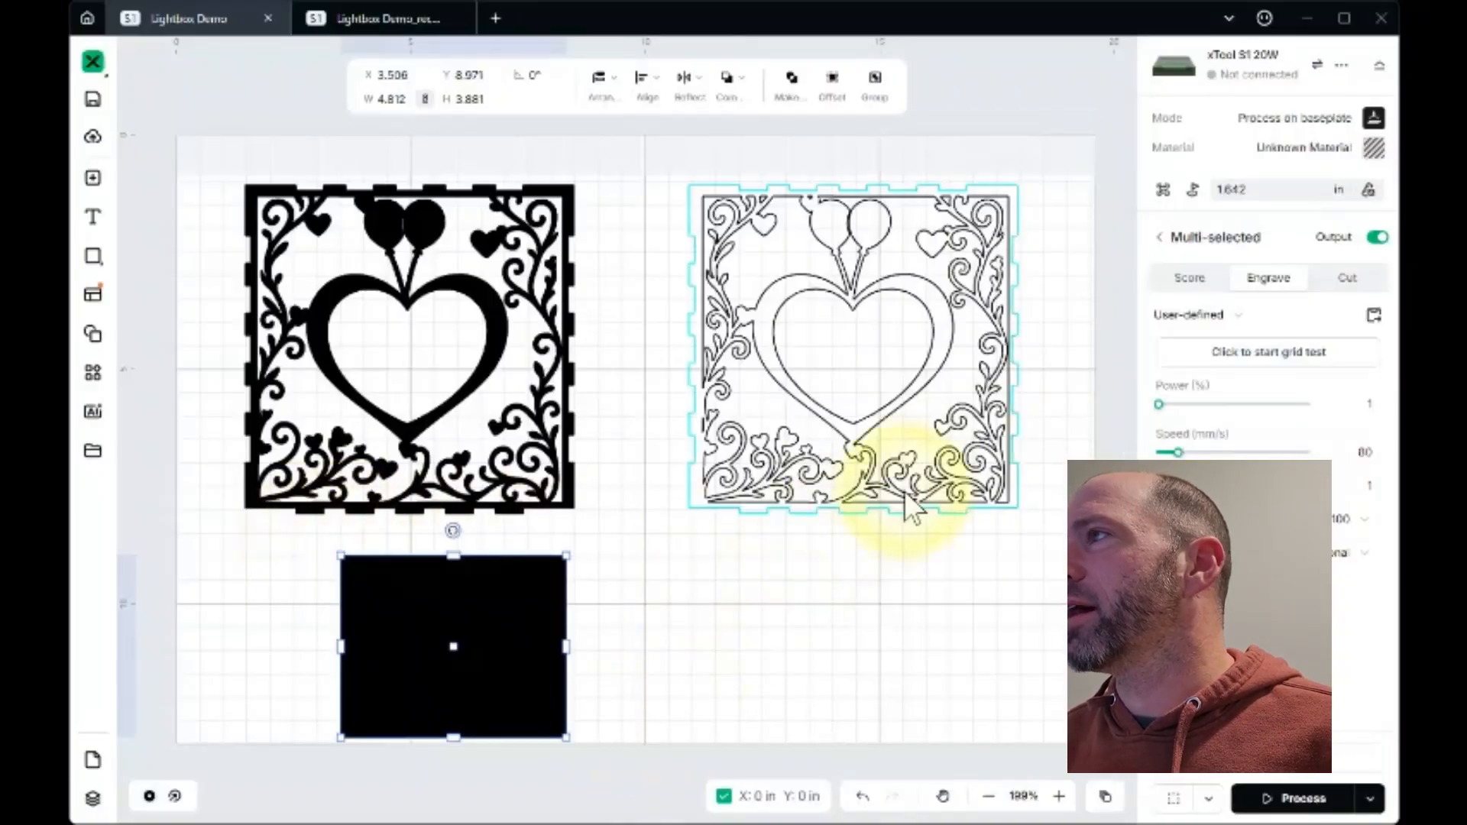
click(1181, 278)
click(725, 583)
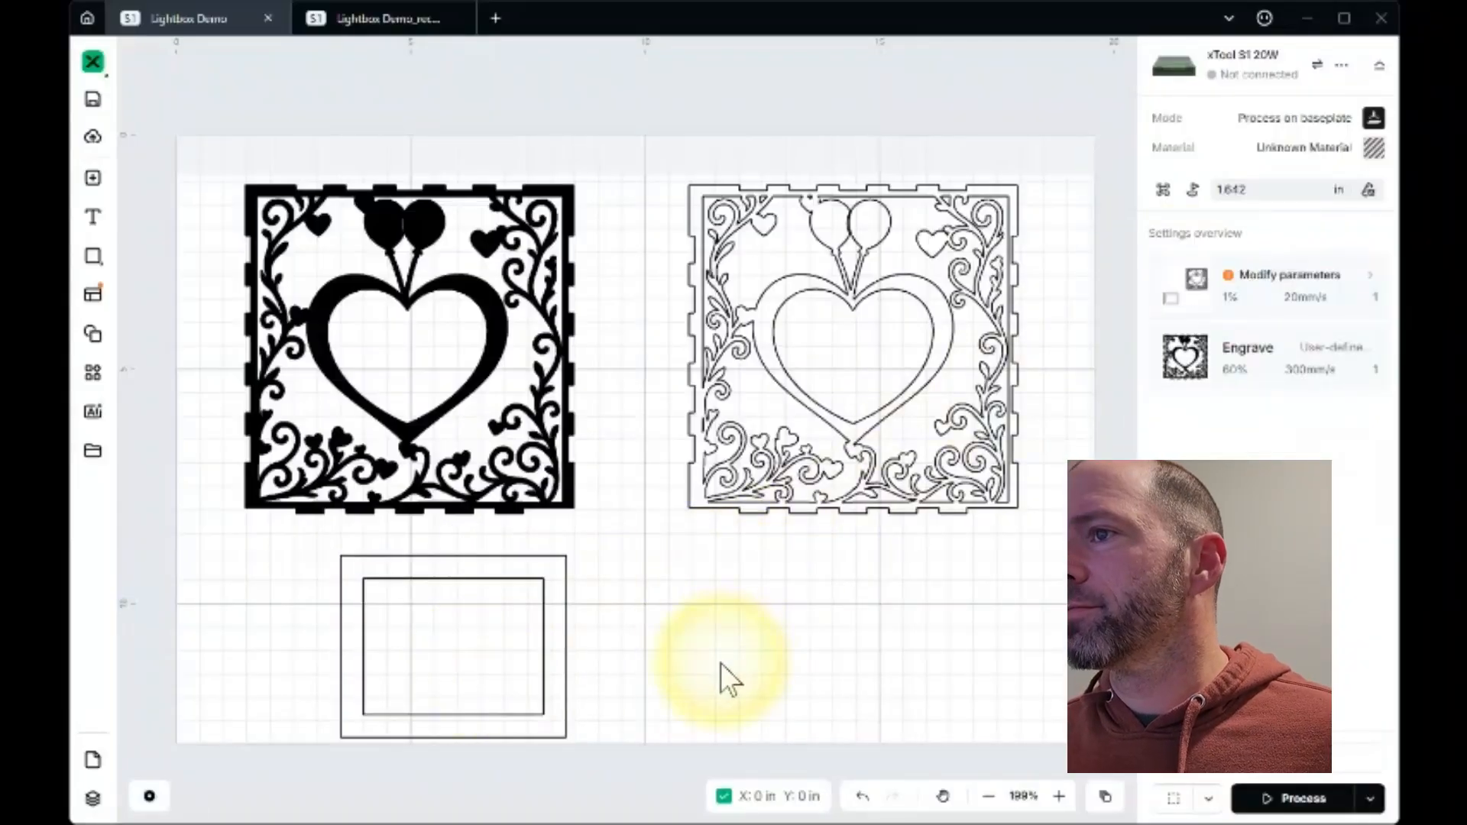
Try to subtract the inner rectangle from the outer one.
click(538, 731)
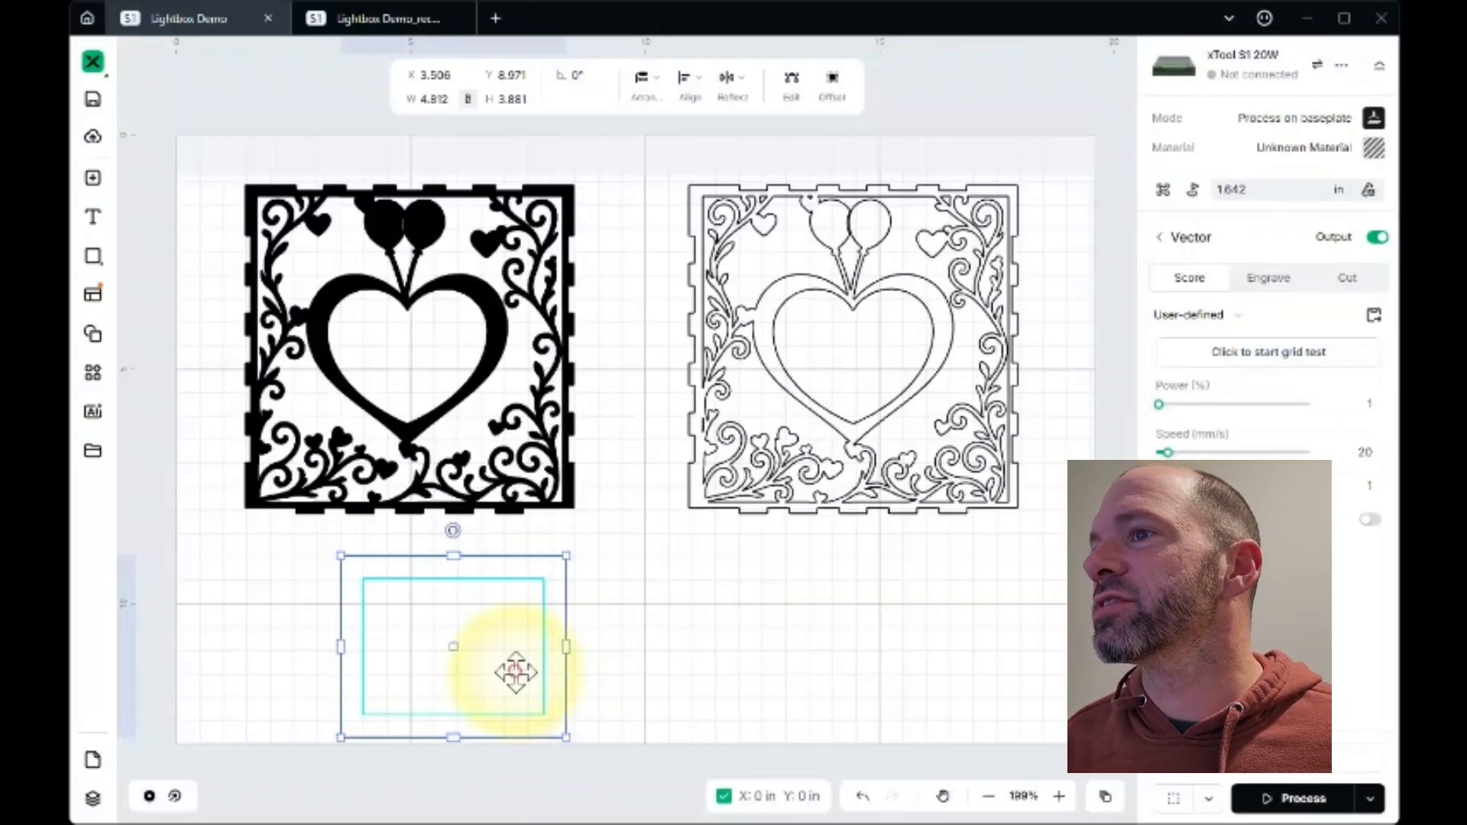
shift+click(516, 673)
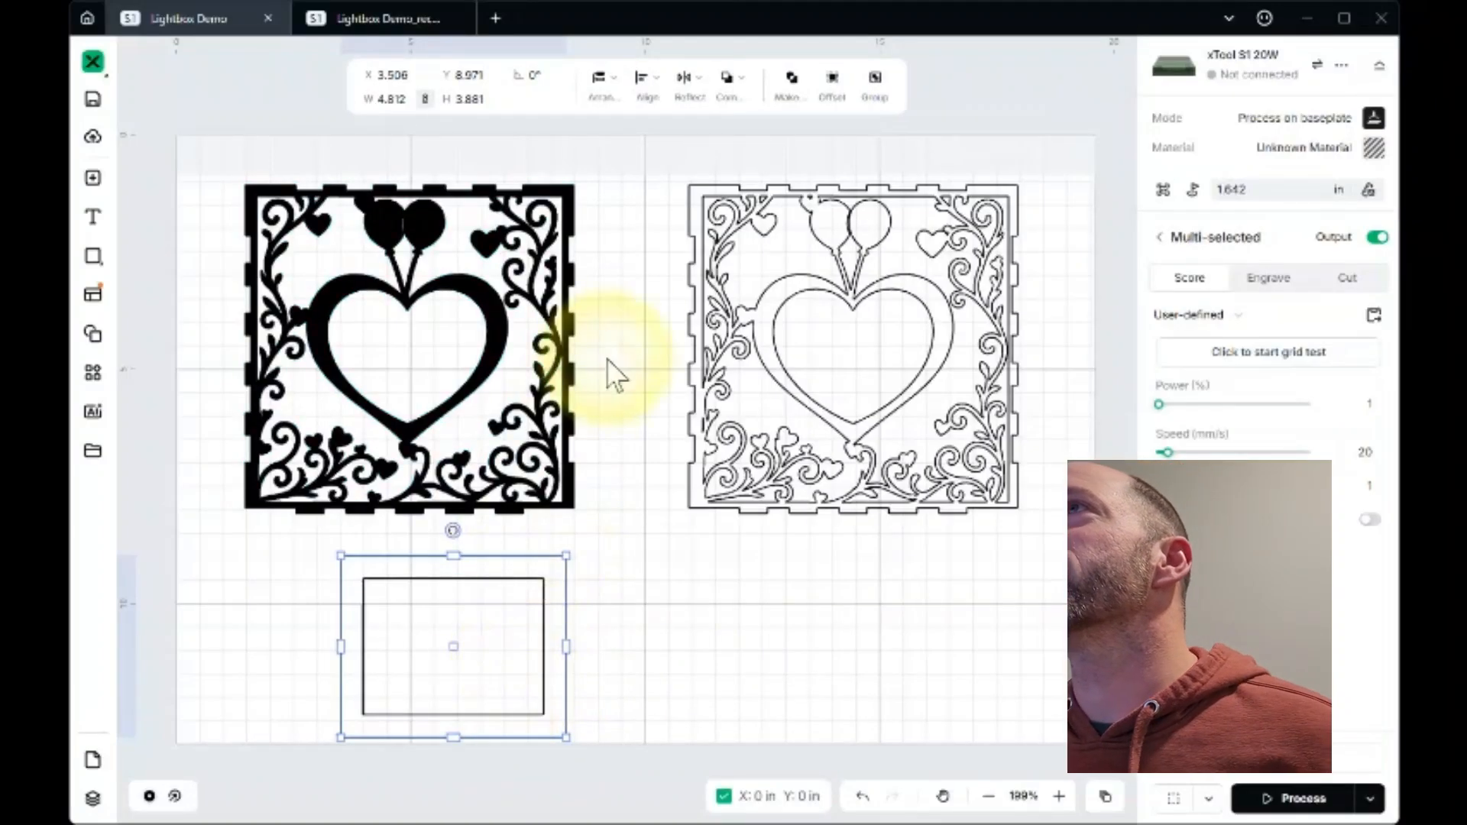
click(735, 99)
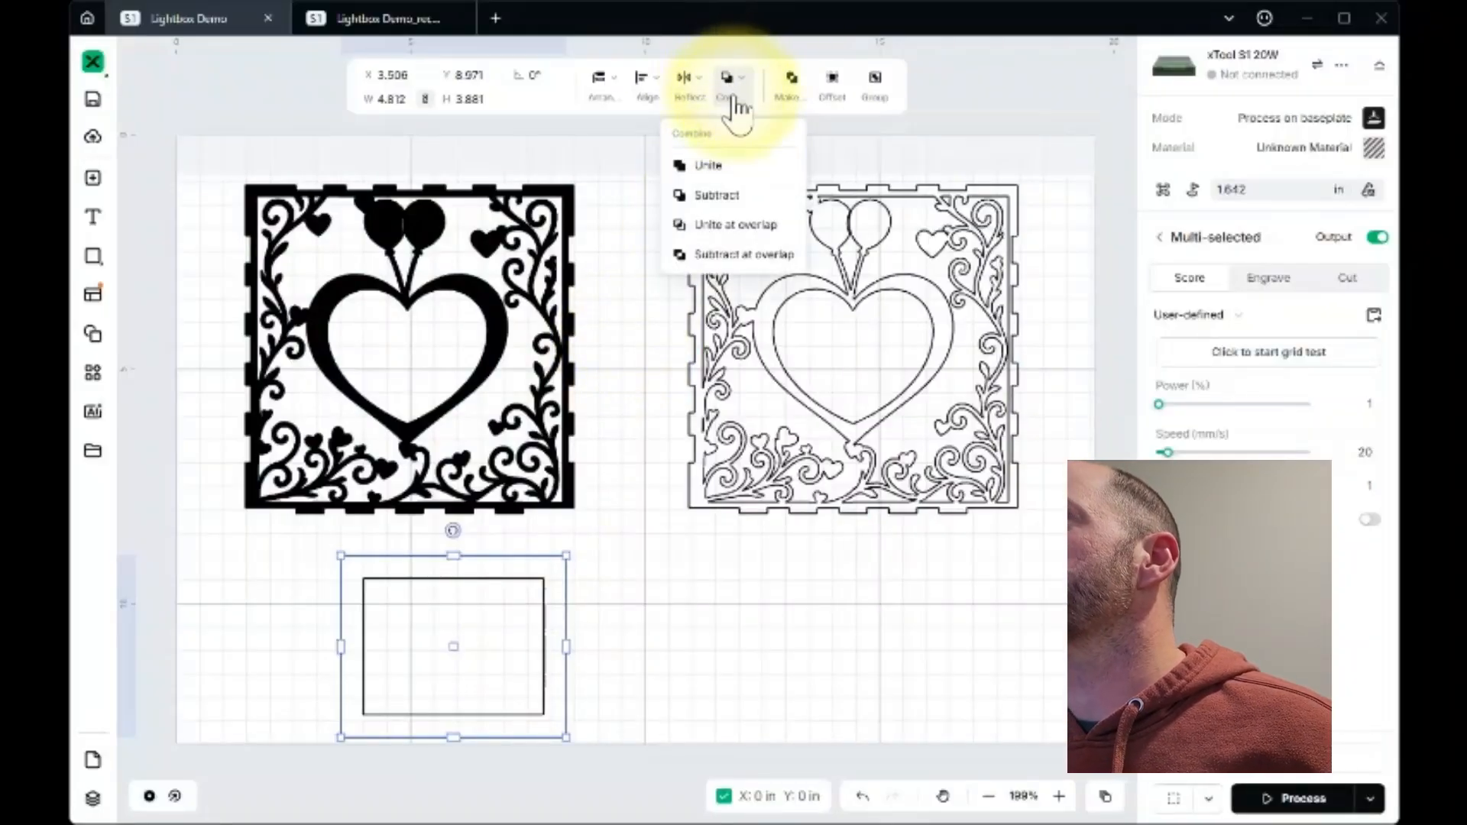
mouse_move(746, 88)
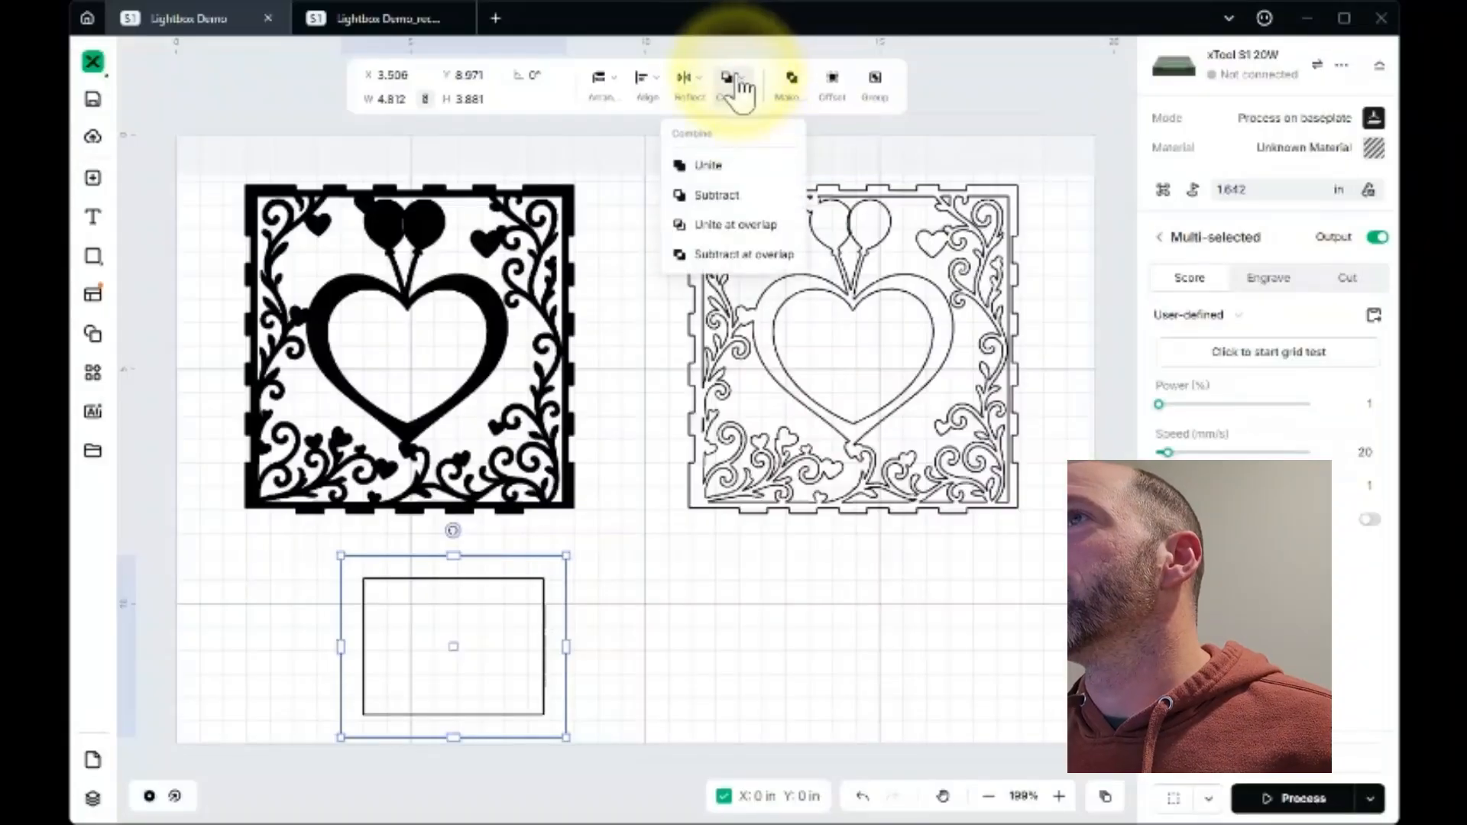
click(728, 200)
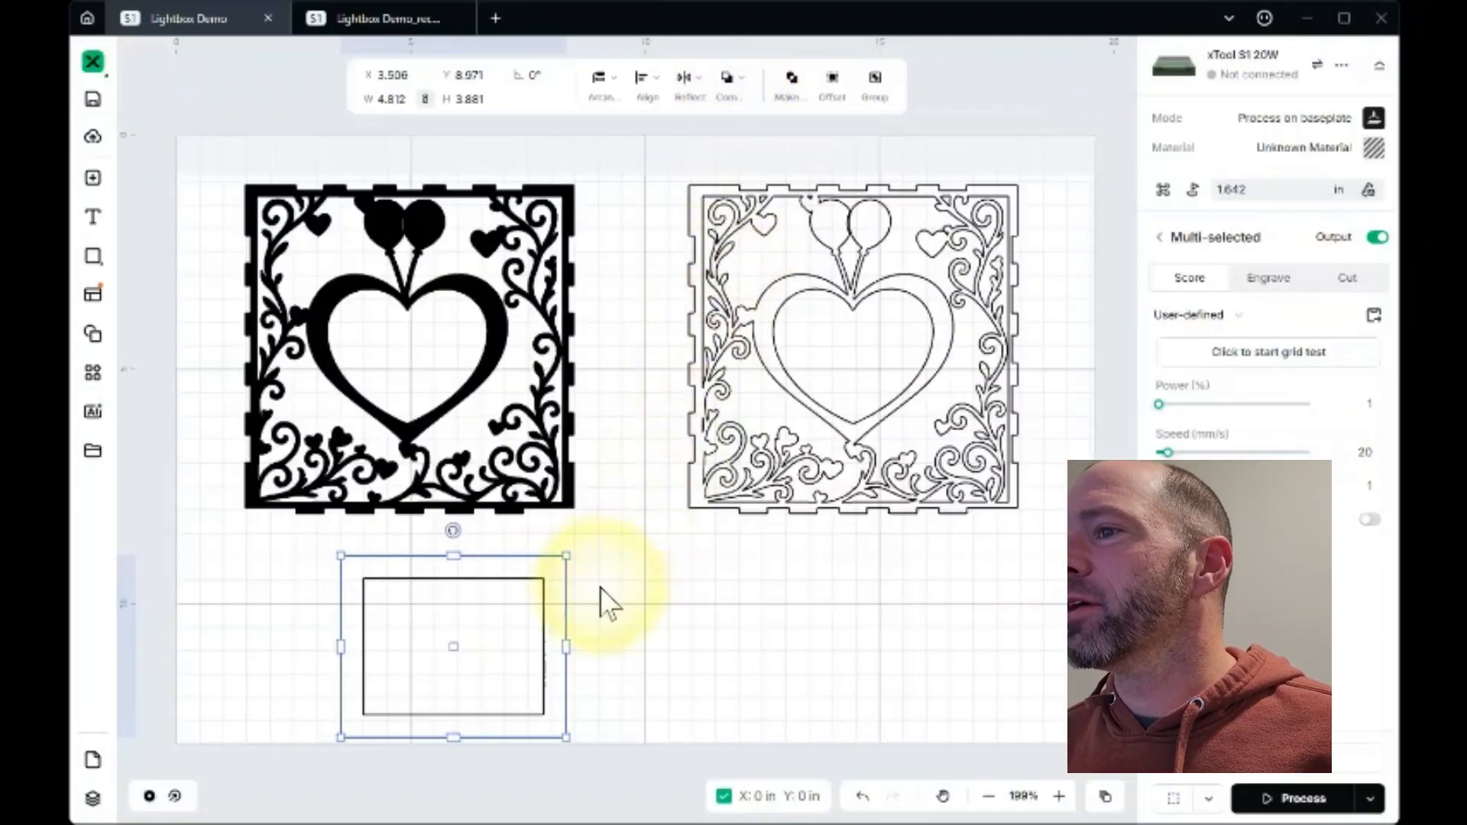
click(707, 632)
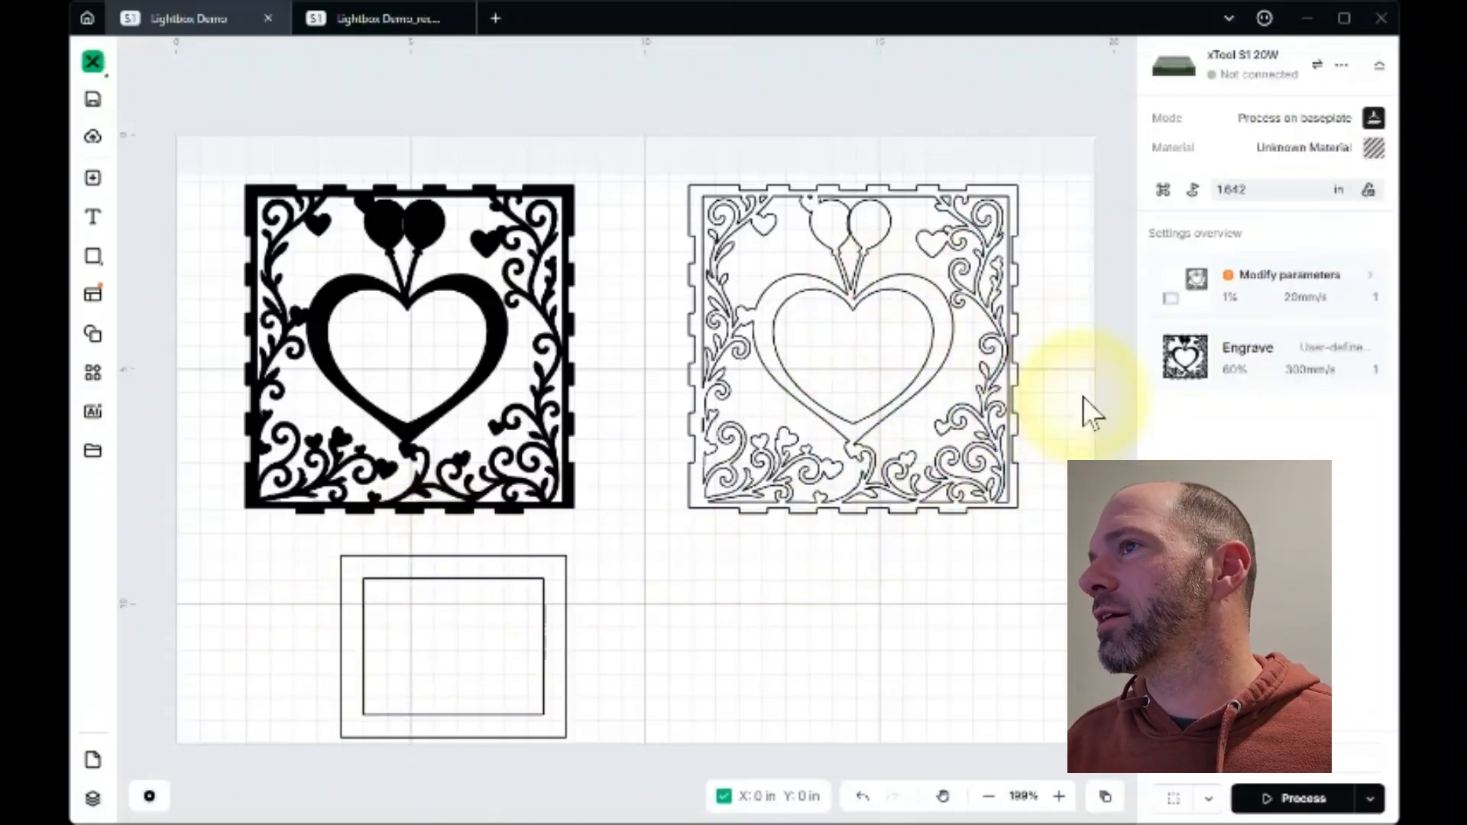
Examine the separate closed outlines in the outline panel, especially the cutout region beside the large heart's lower-left edge.
scroll(1077, 397, left, 1)
scroll(1070, 390, right, 3)
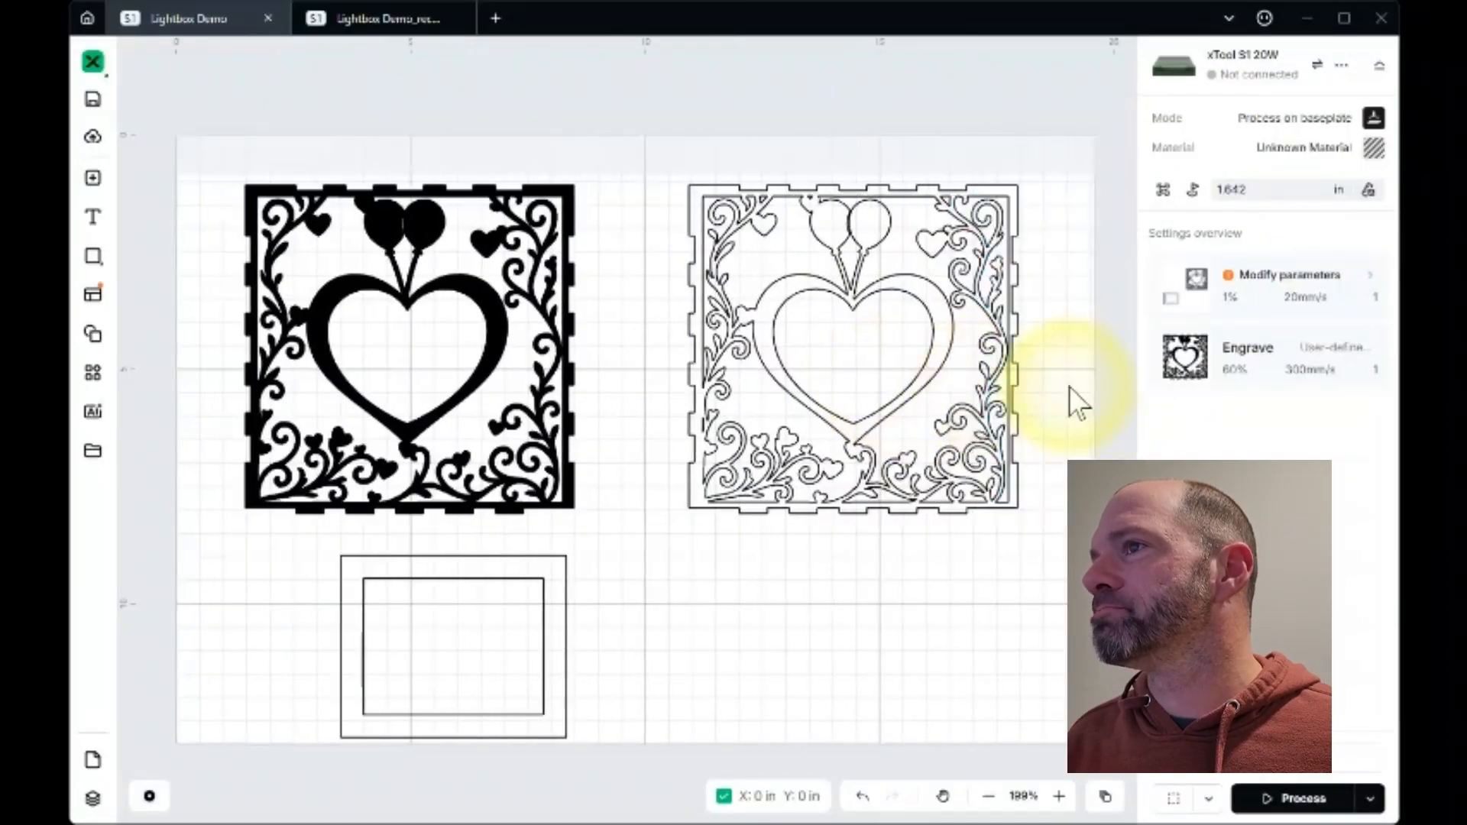
scroll(772, 380, up, 5)
scroll(764, 380, down, 2)
scroll(768, 381, up, 2)
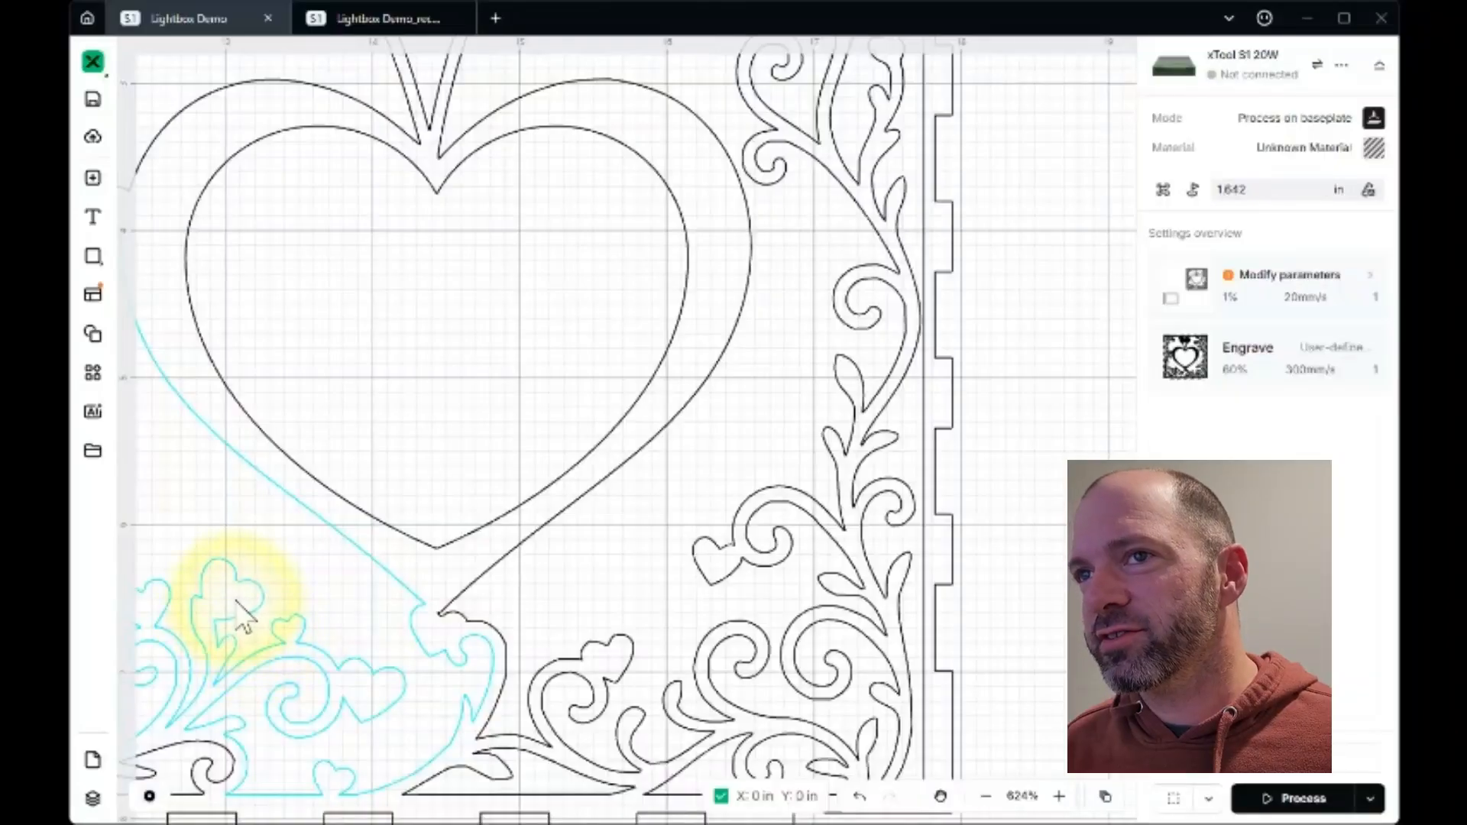
scroll(306, 625, right, 2)
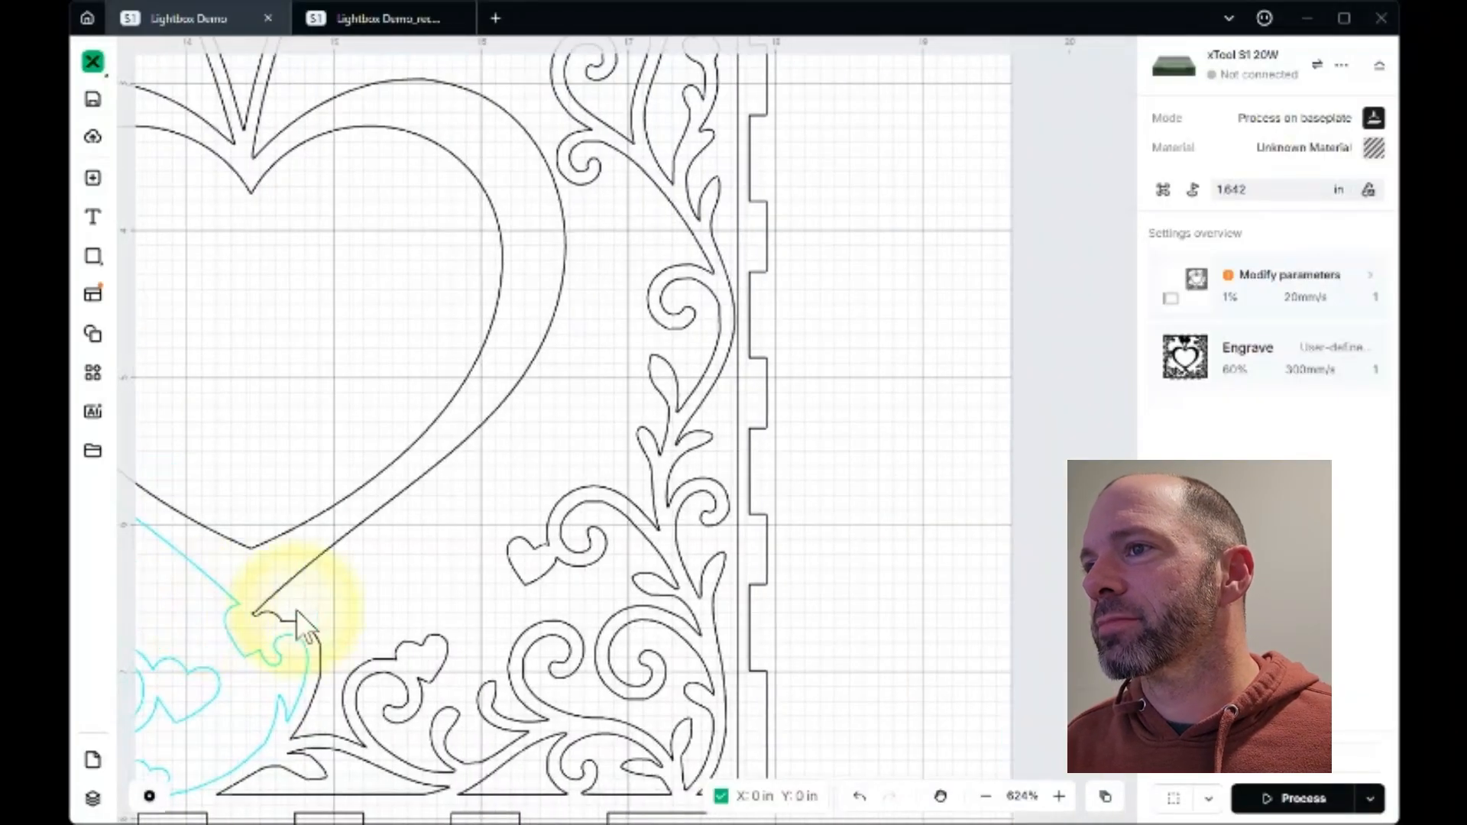
scroll(302, 625, left, 3)
scroll(298, 610, left, 2)
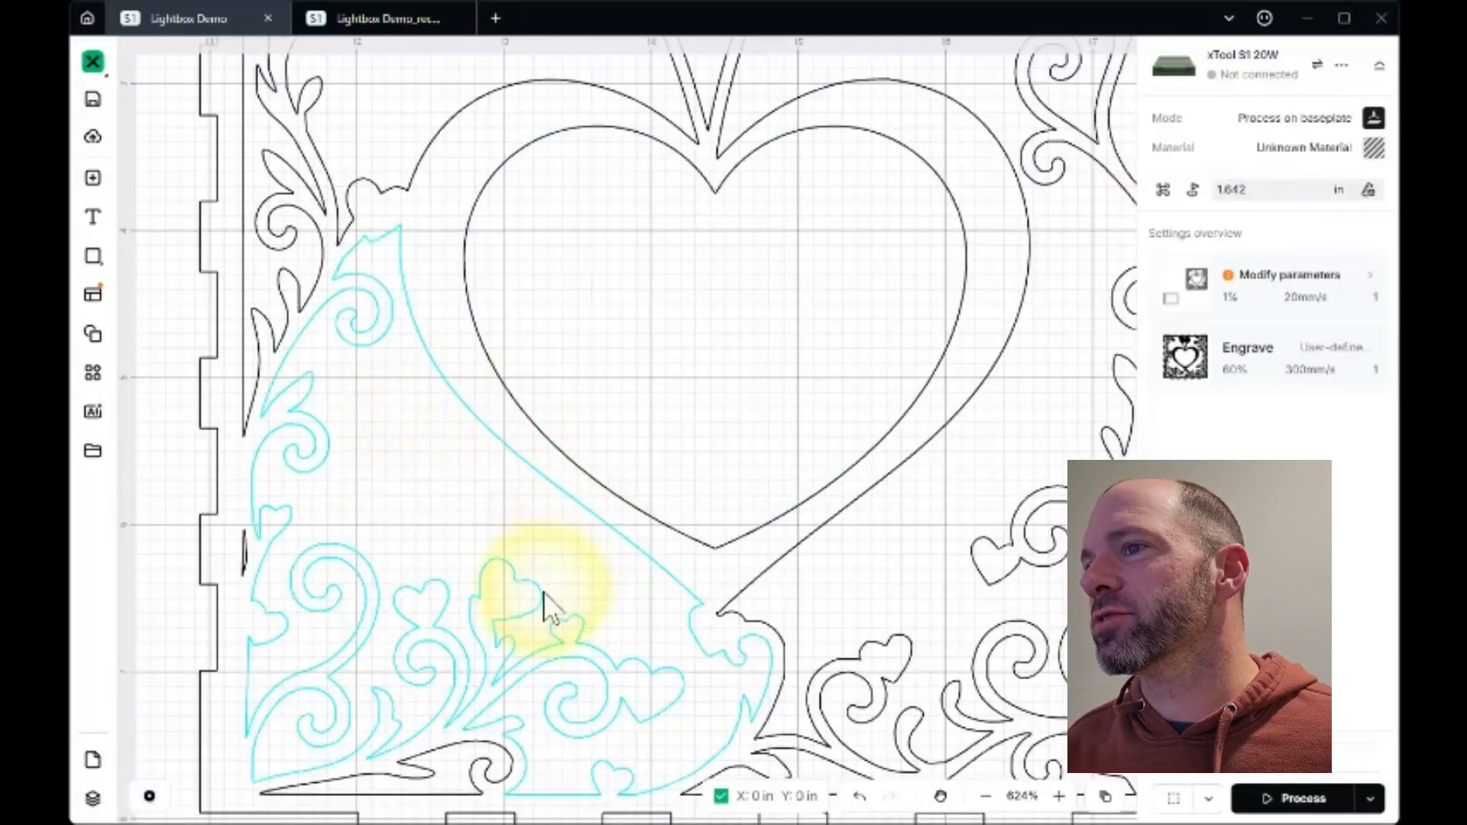
click(455, 588)
click(149, 482)
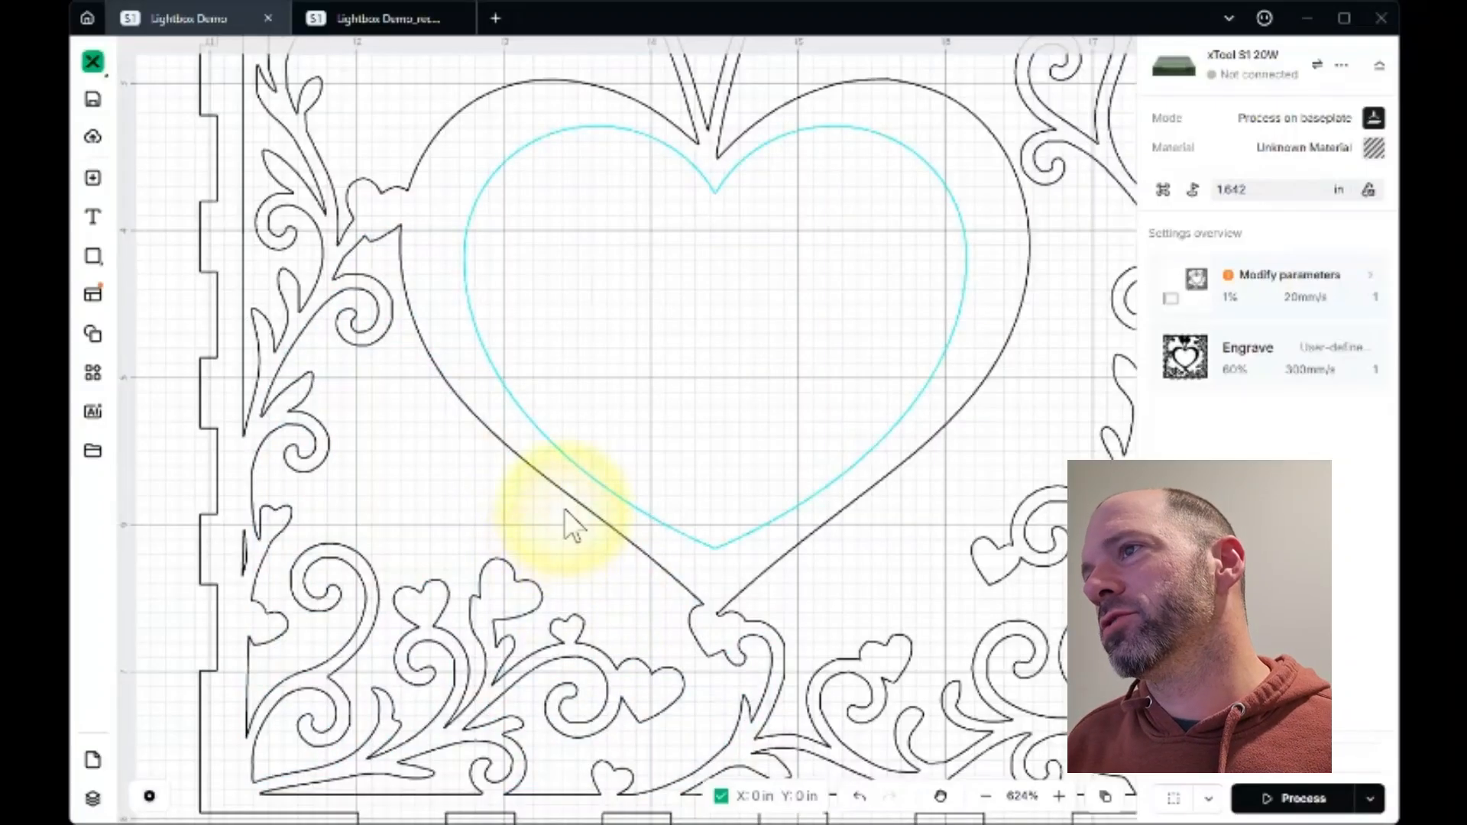
Insert a heart from the Basic elements and move it over the large heart's lower-left outline.
click(104, 337)
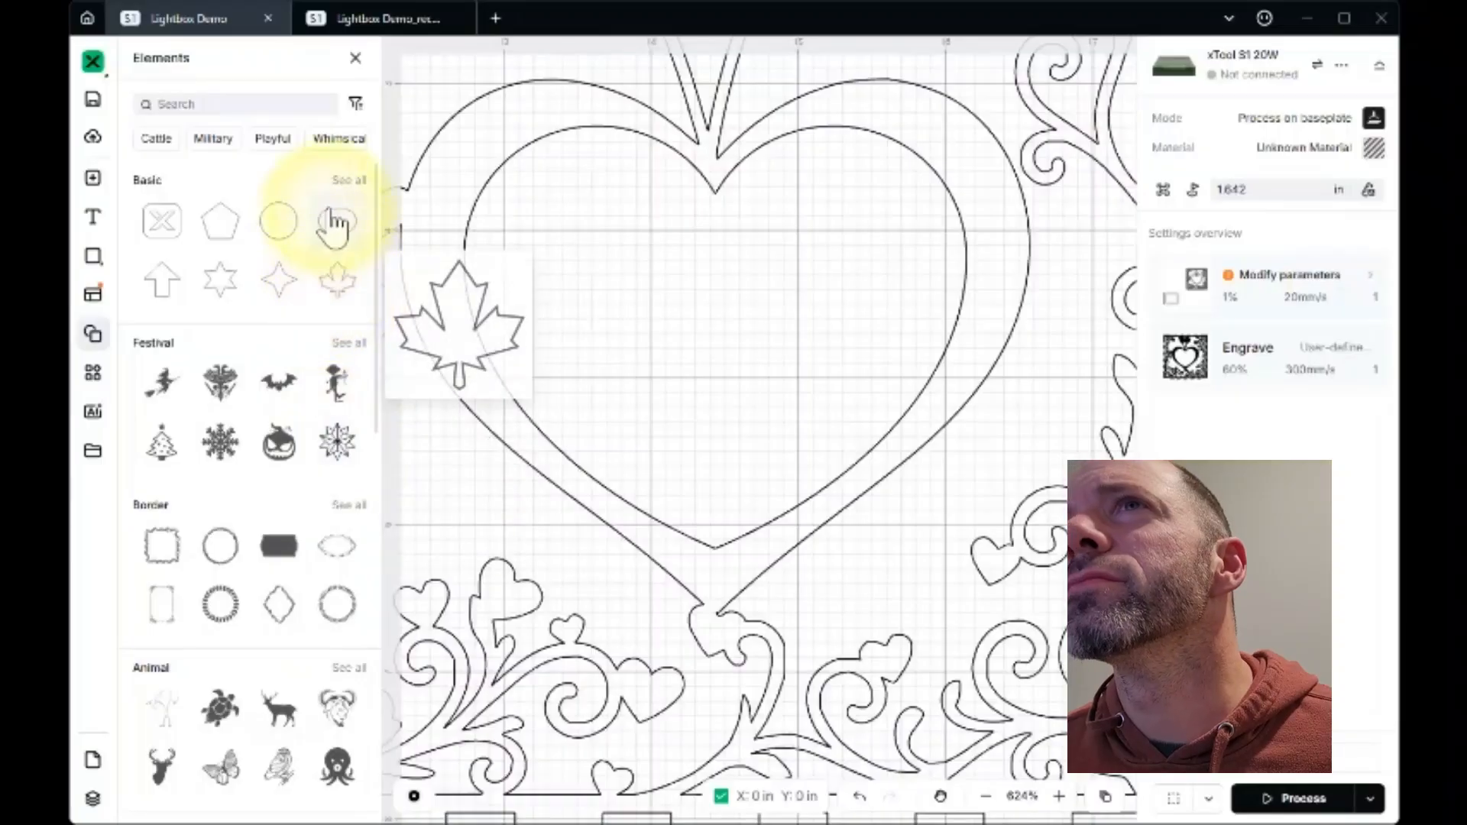
click(347, 184)
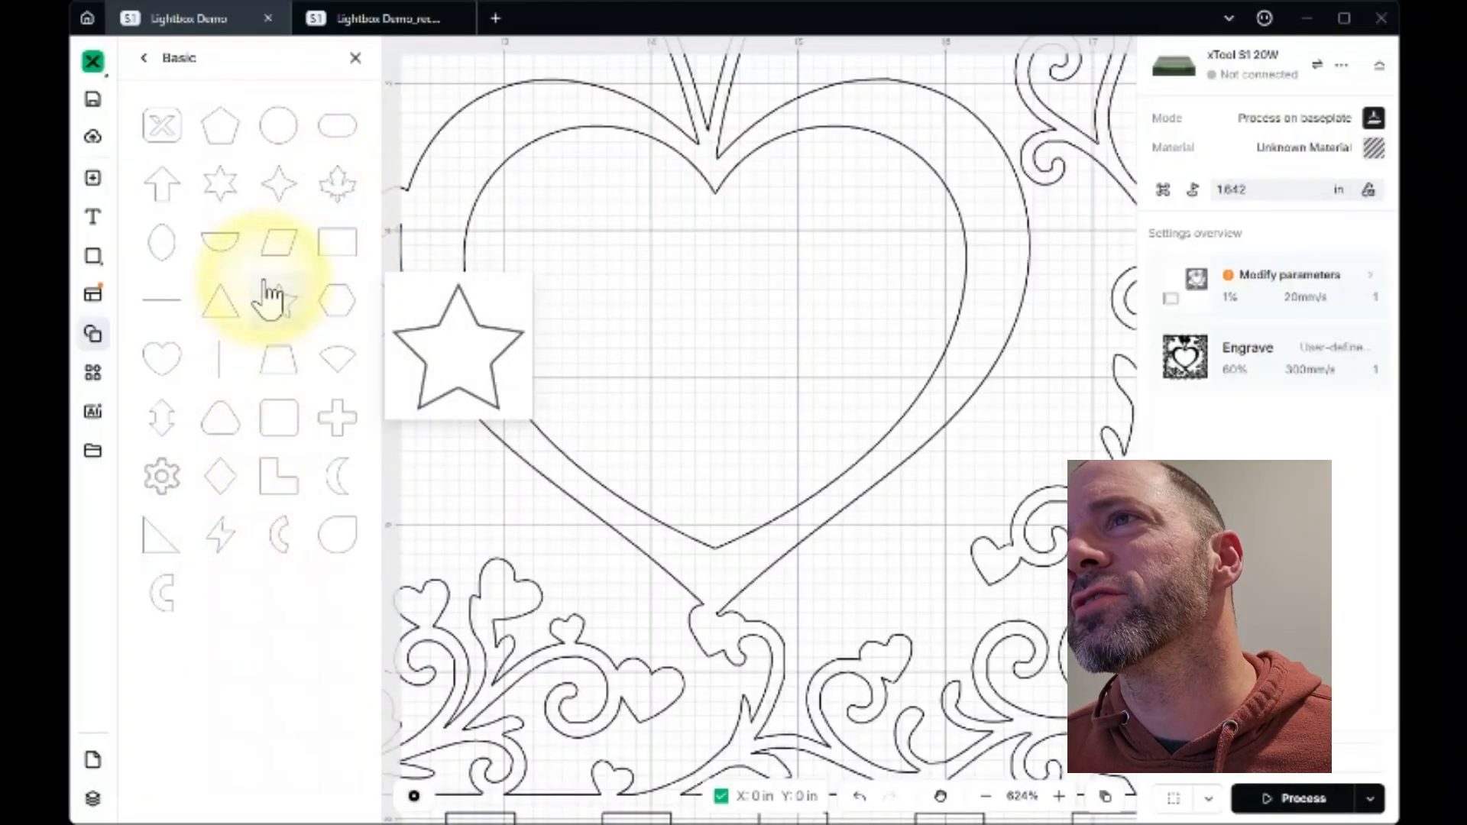
click(161, 358)
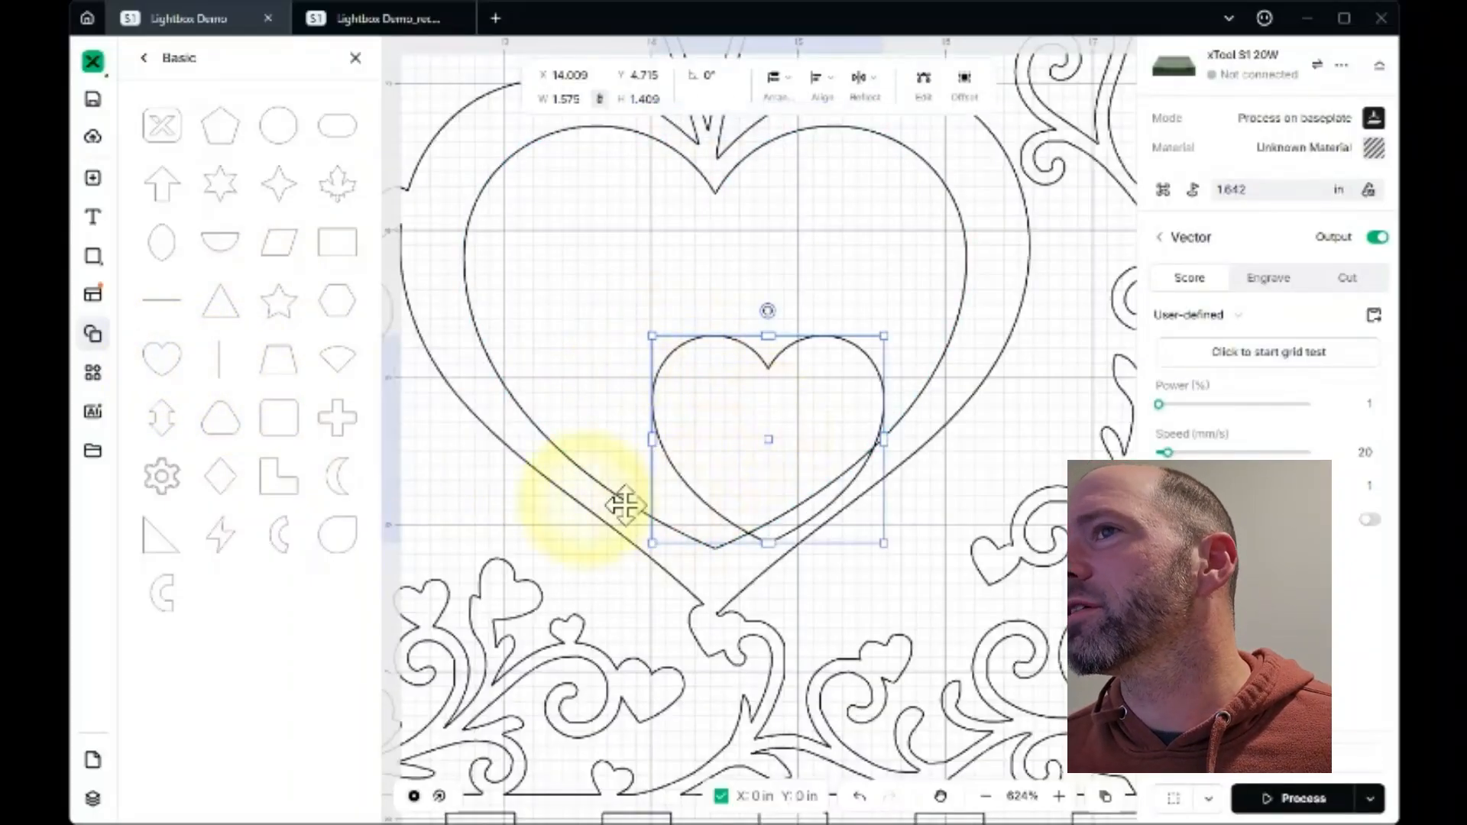
click(356, 57)
drag(803, 469, 381, 503)
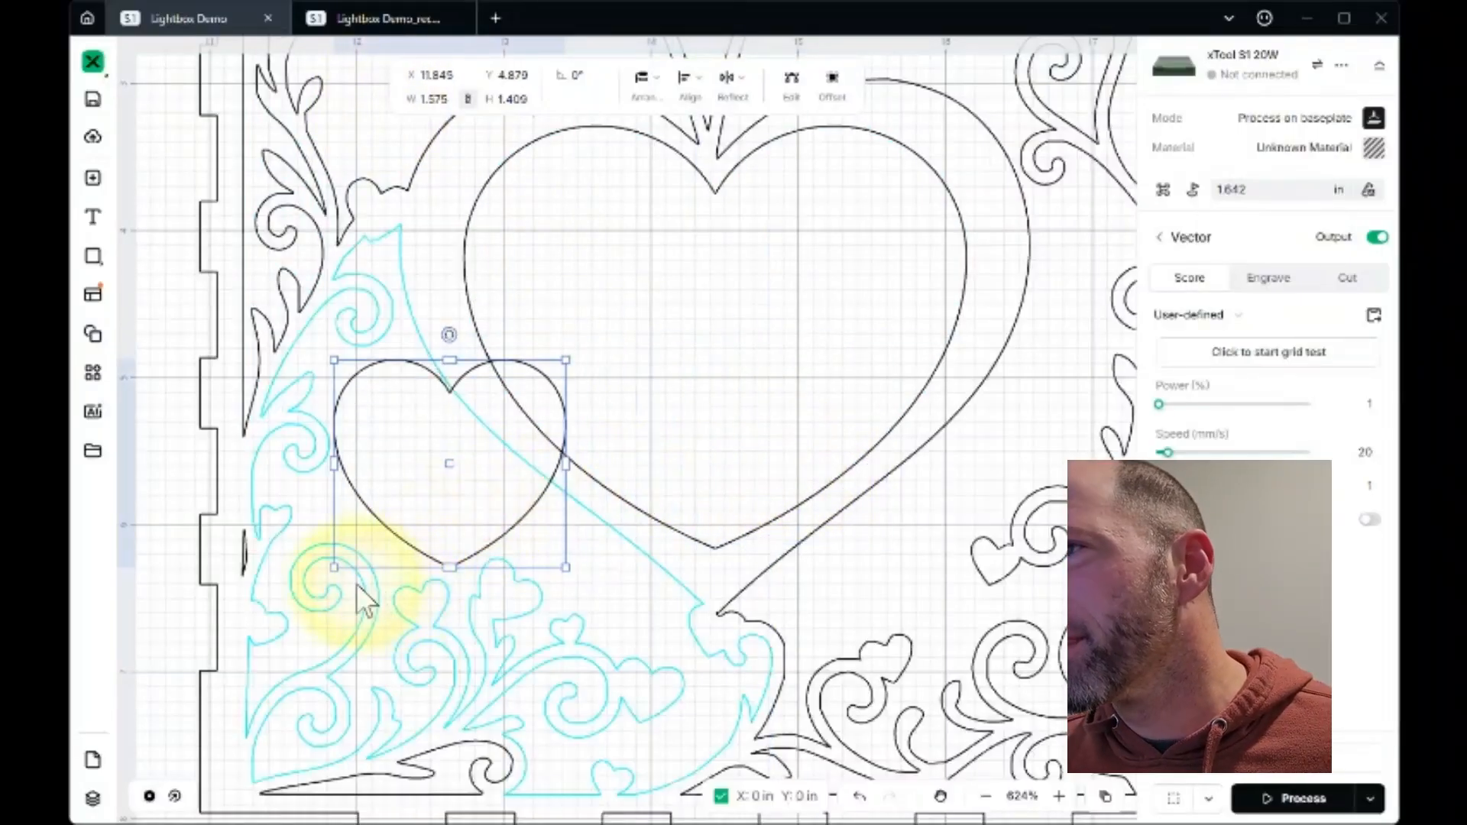
Shrink the added heart to about 1.24 by 1.23 in and rotate it to 321.4°, overlapping the large heart's lower-left outer edge.
drag(327, 571, 422, 486)
drag(481, 442, 432, 503)
drag(446, 383, 387, 393)
mouse_move(459, 501)
mouse_down()
mouse_move(435, 513)
mouse_move(459, 504)
mouse_up()
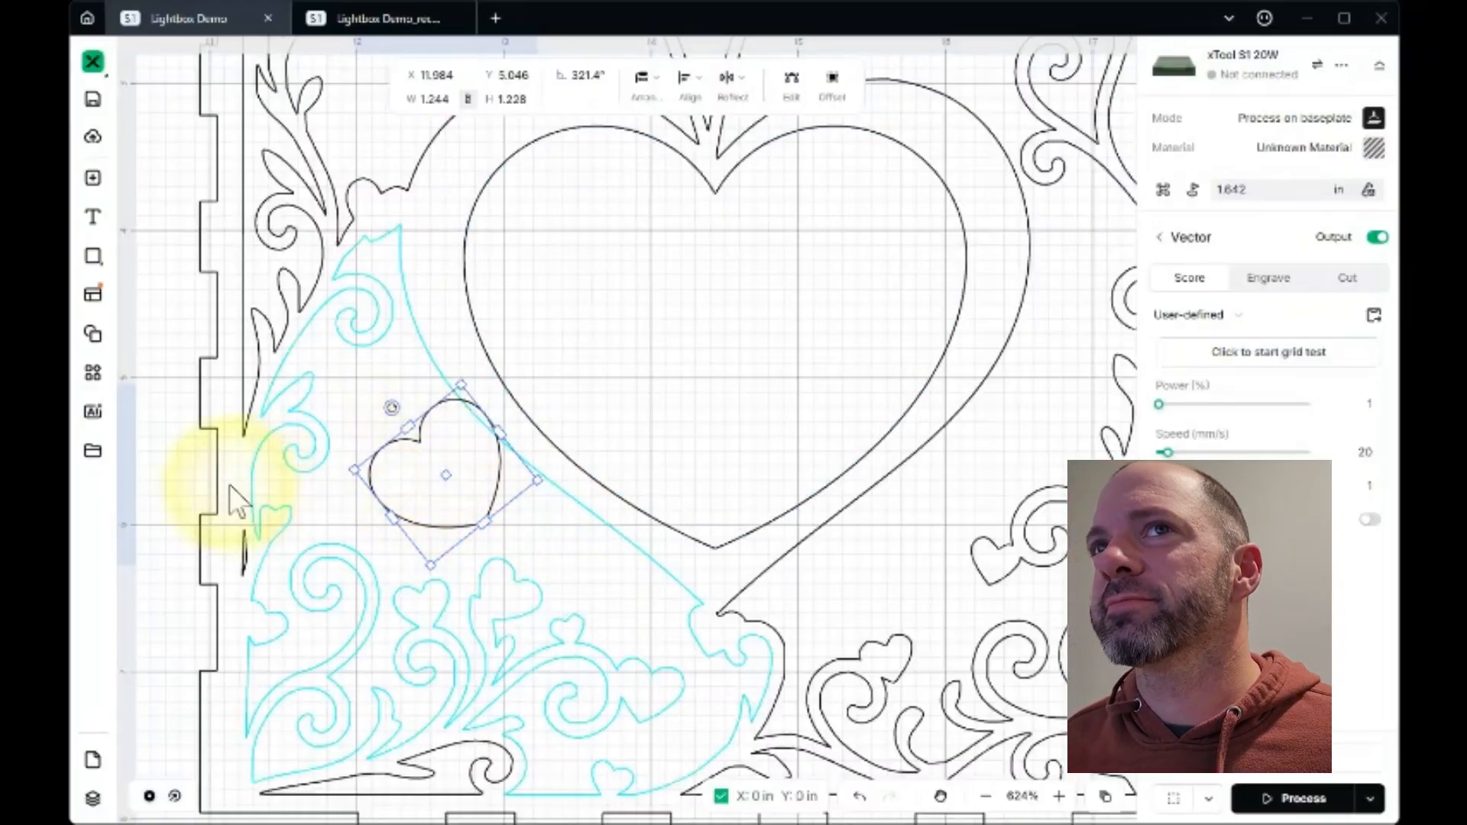
Subtract the added heart from the cutout outline on the lower left of the panel.
click(618, 684)
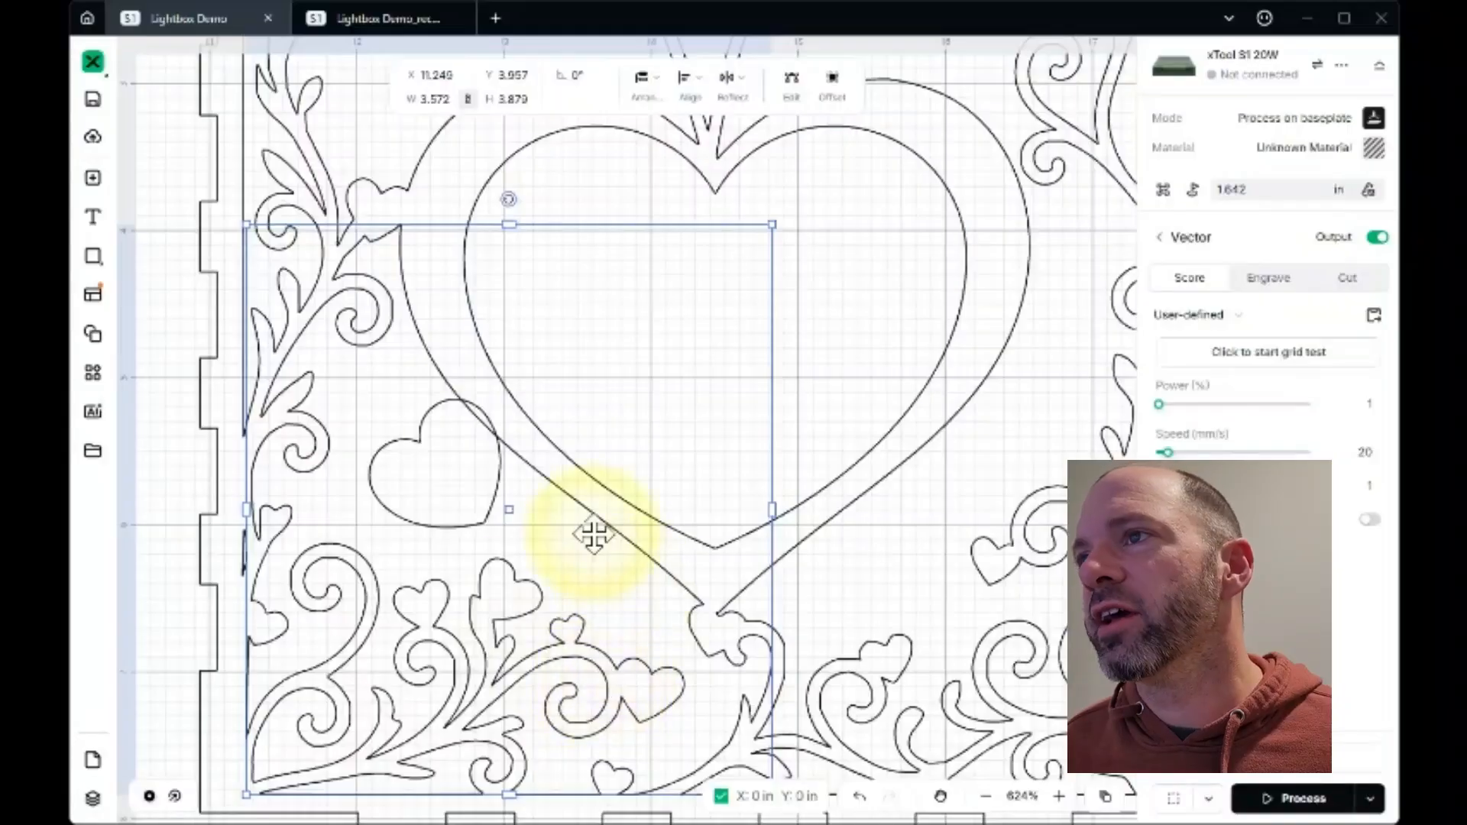
click(445, 468)
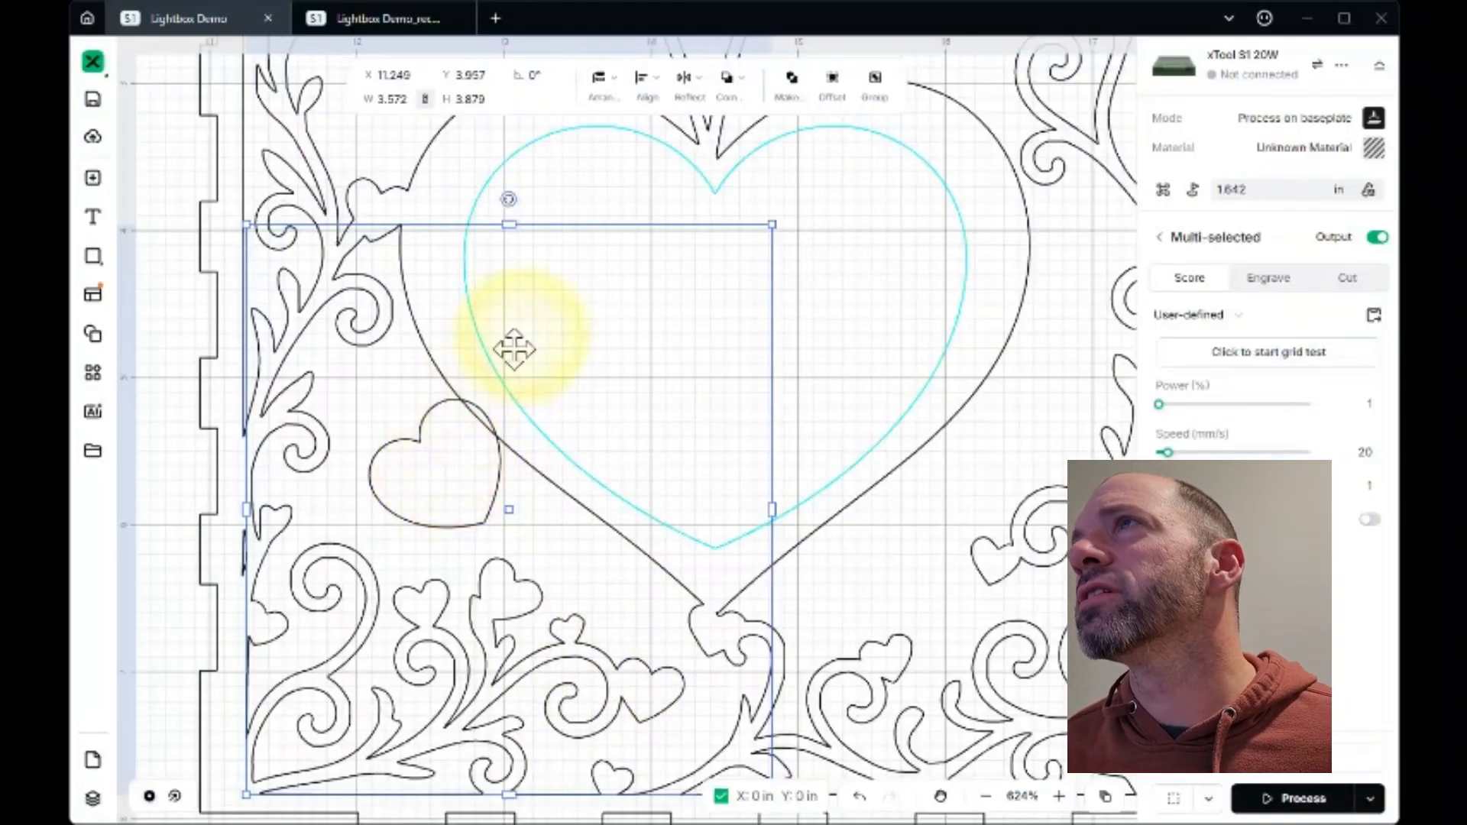
click(729, 86)
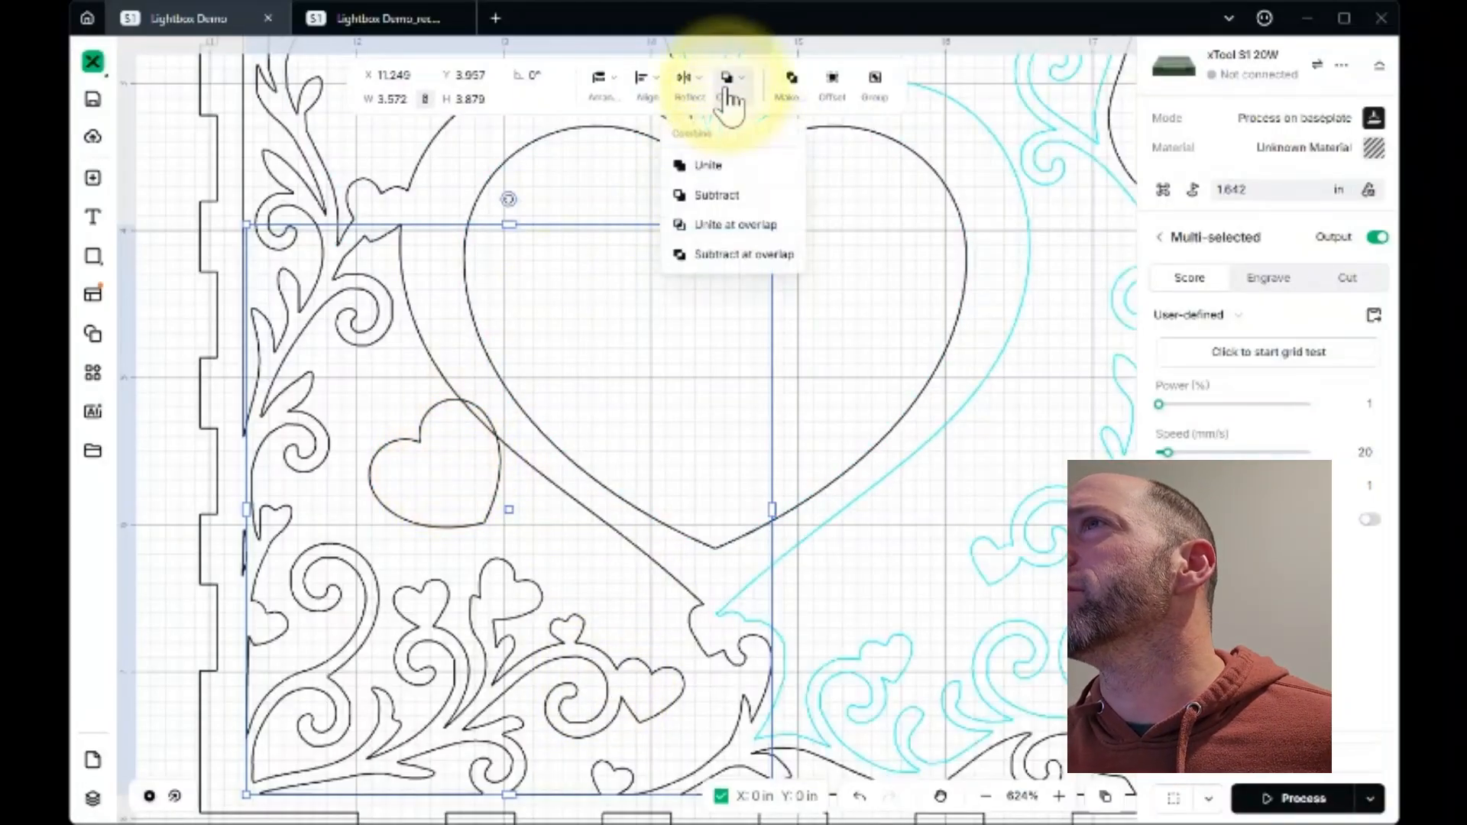
click(699, 185)
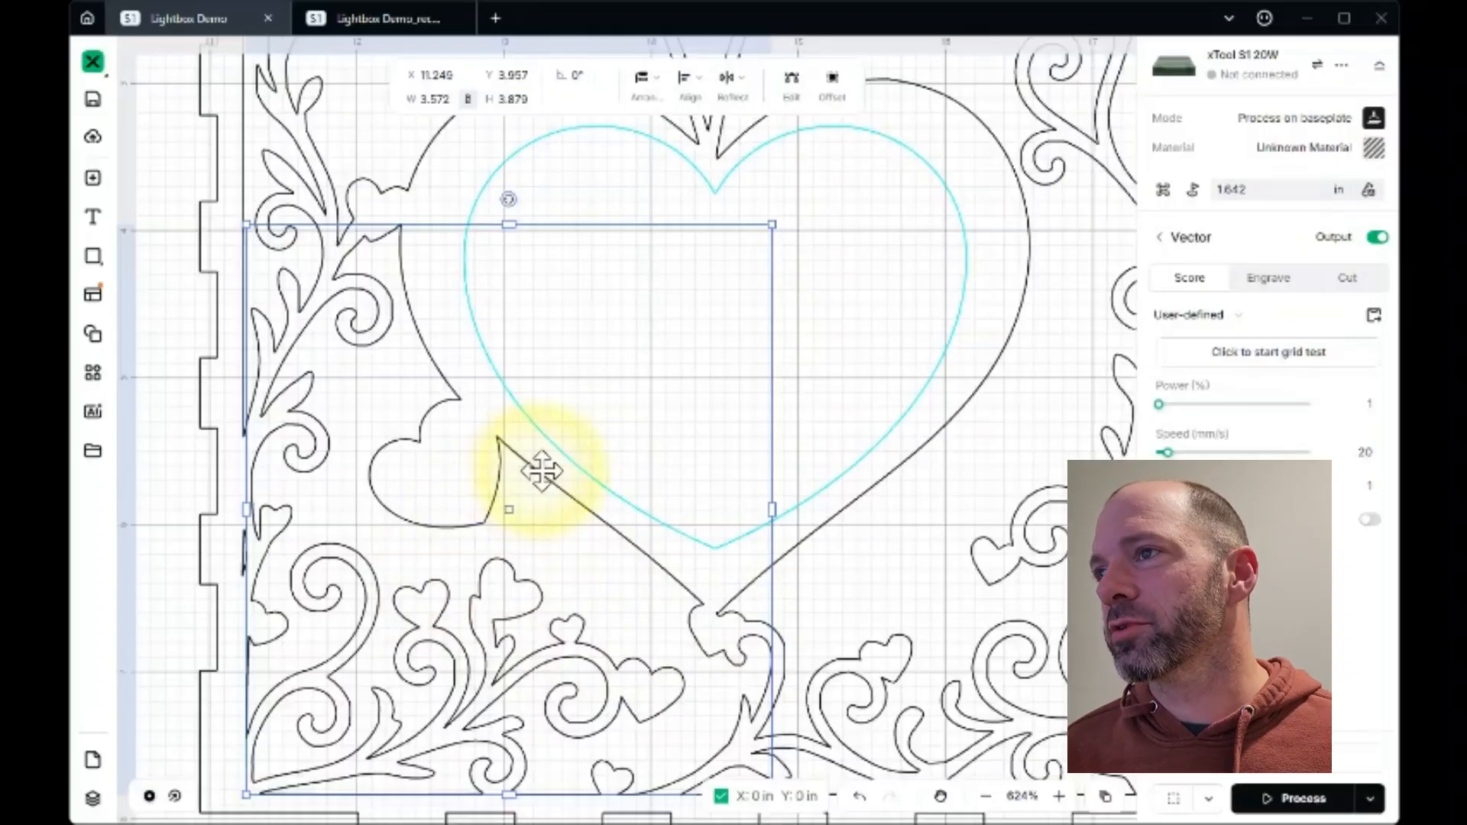
Select the nested rectangles below the filled panel to check their vector type.
scroll(574, 475, down, 5)
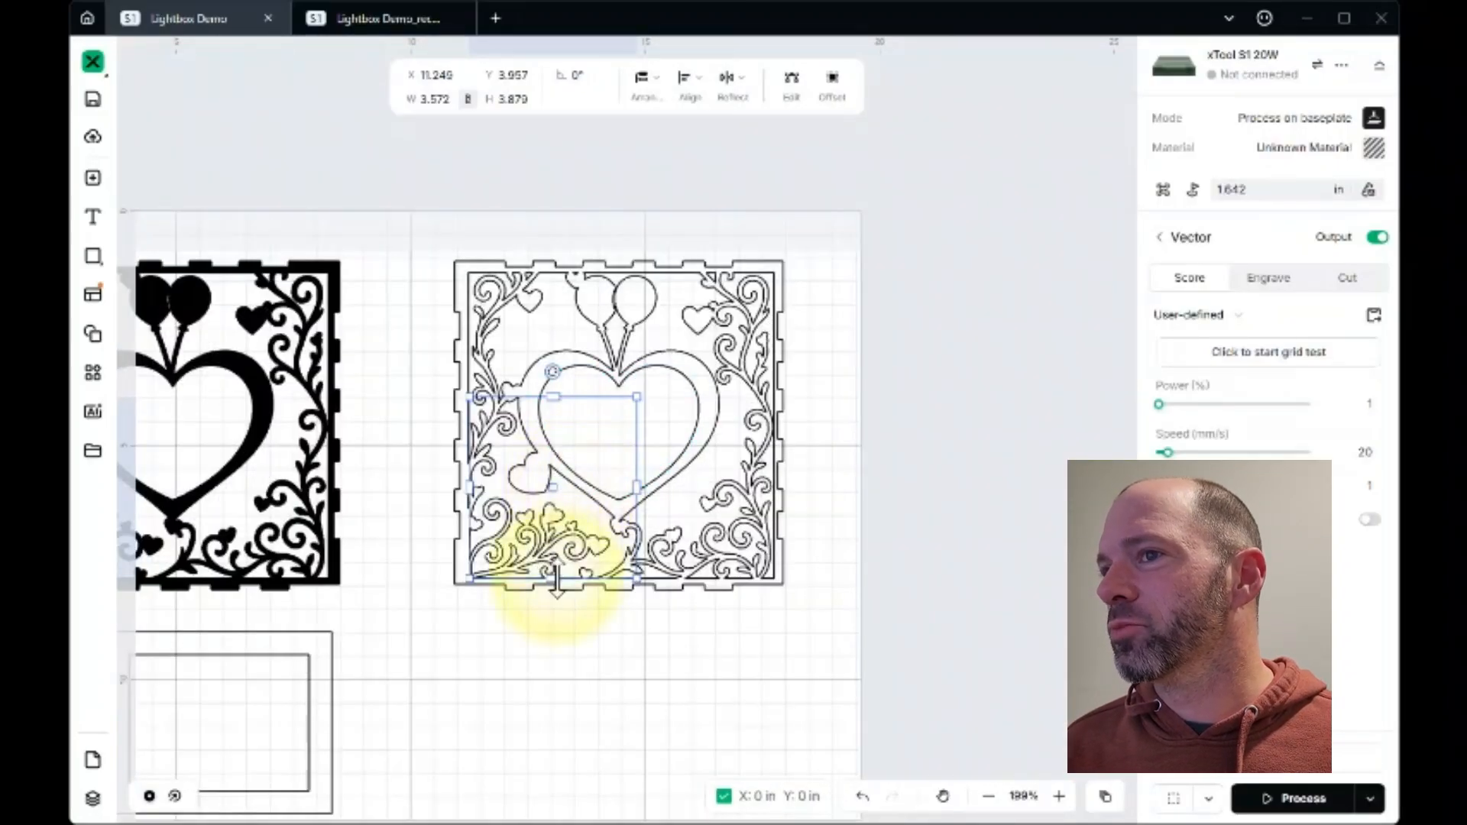
scroll(557, 585, down, 2)
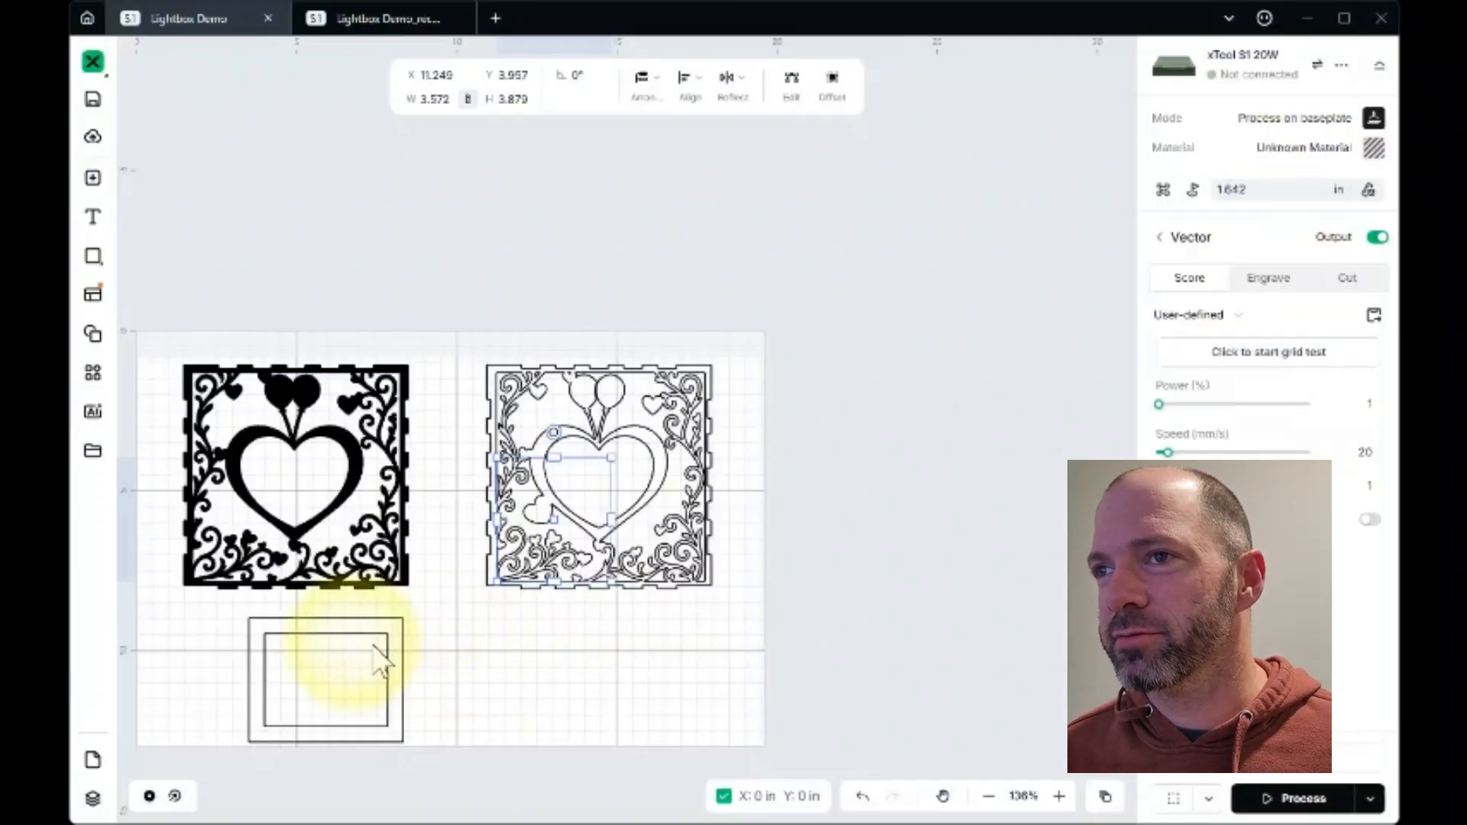
click(255, 671)
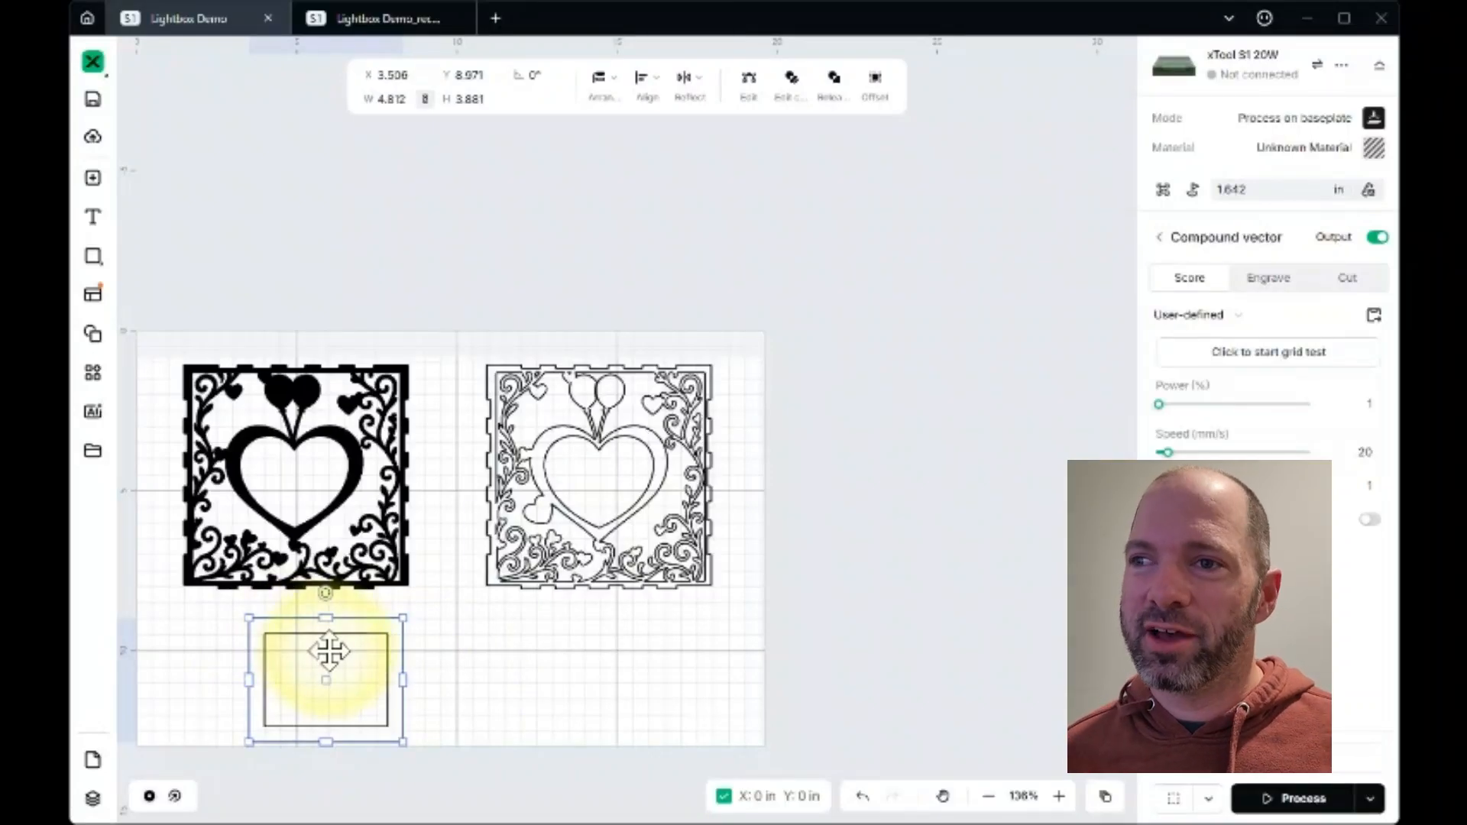
Select all shapes of the outline panel, try them as Engrave, and set them back to Score.
scroll(316, 684, up, 5)
scroll(315, 684, down, 3)
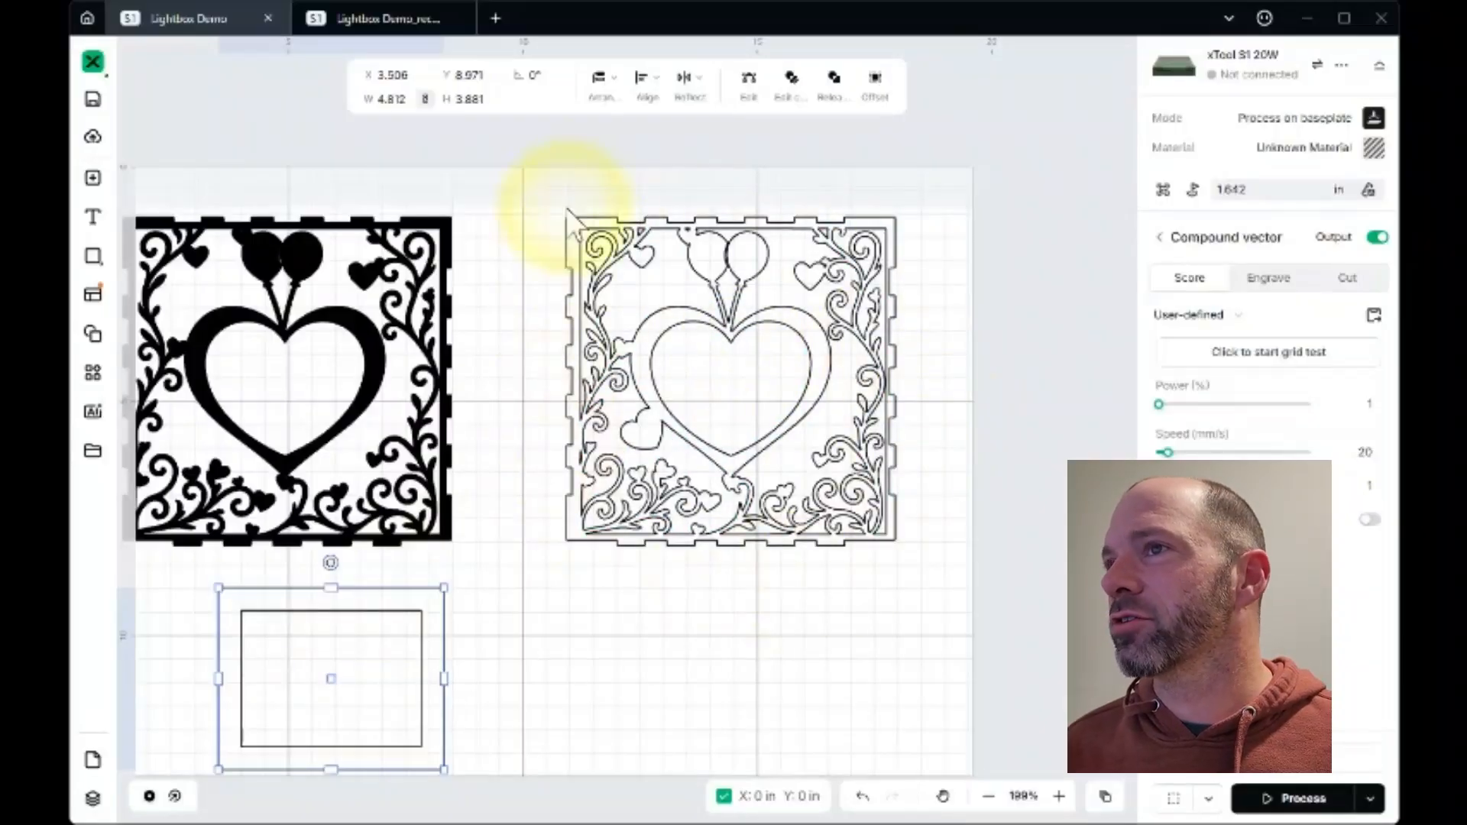
drag(519, 183, 1235, 271)
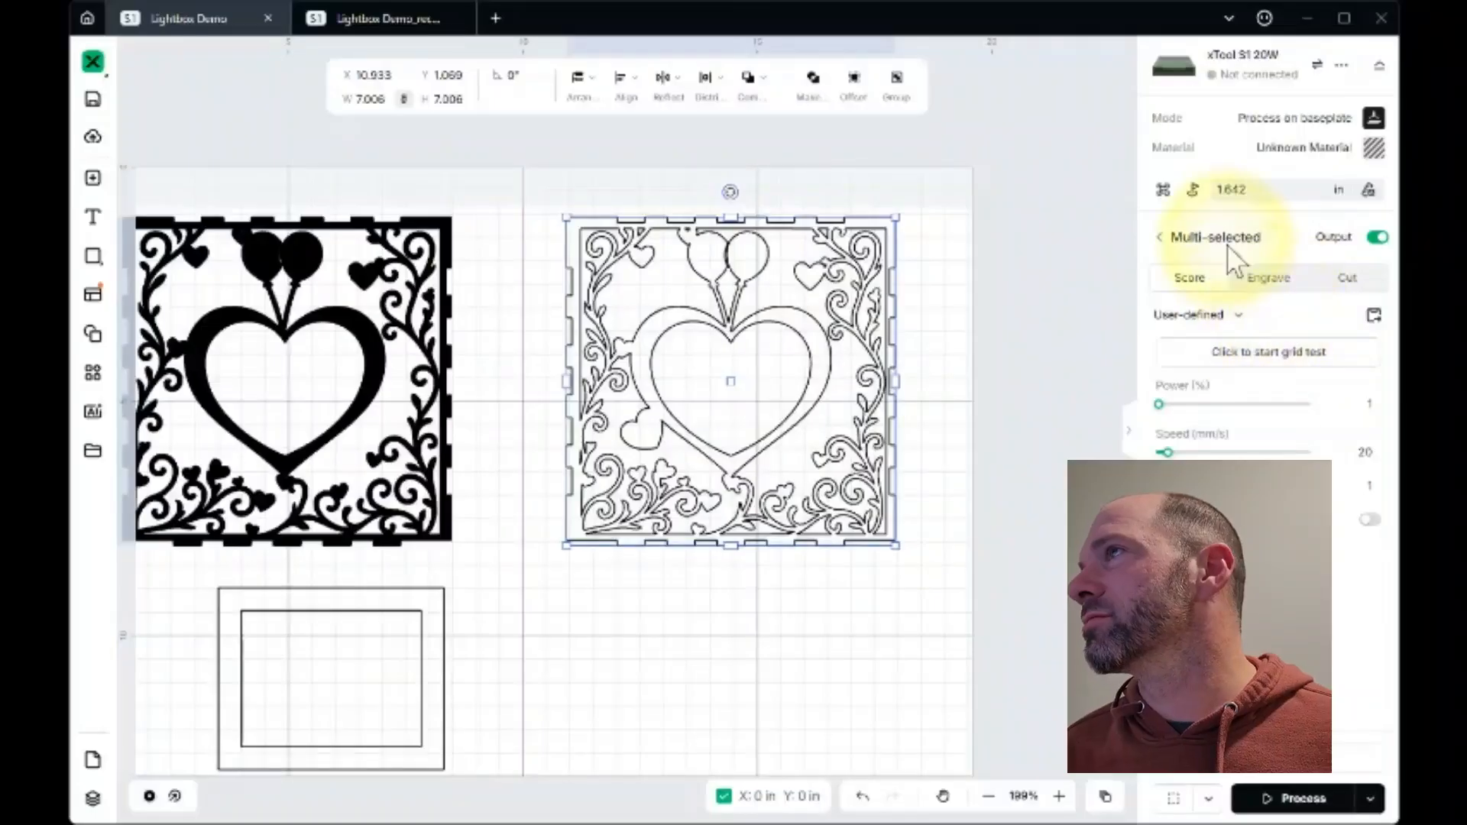
click(1263, 281)
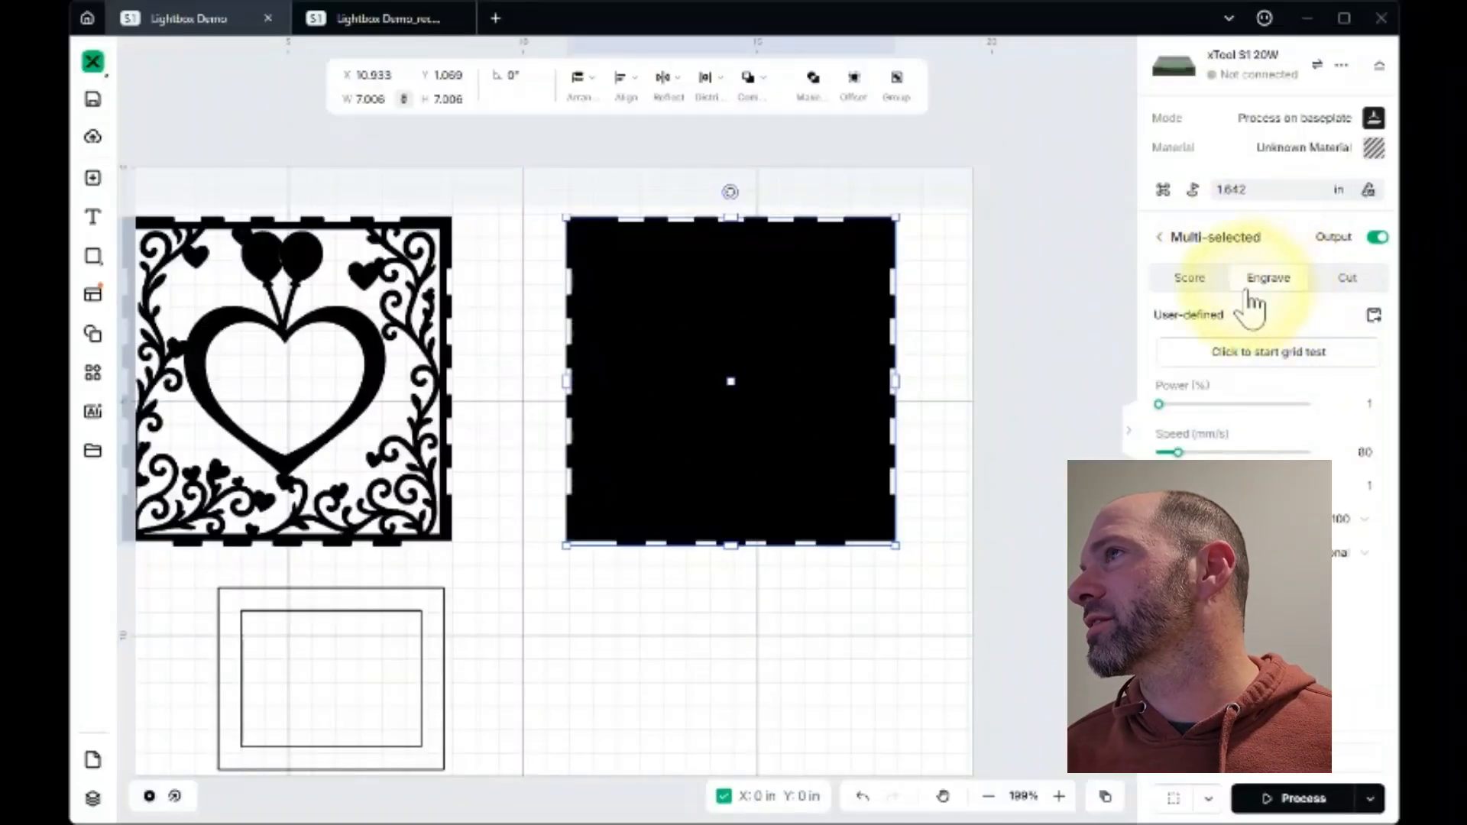
click(1214, 289)
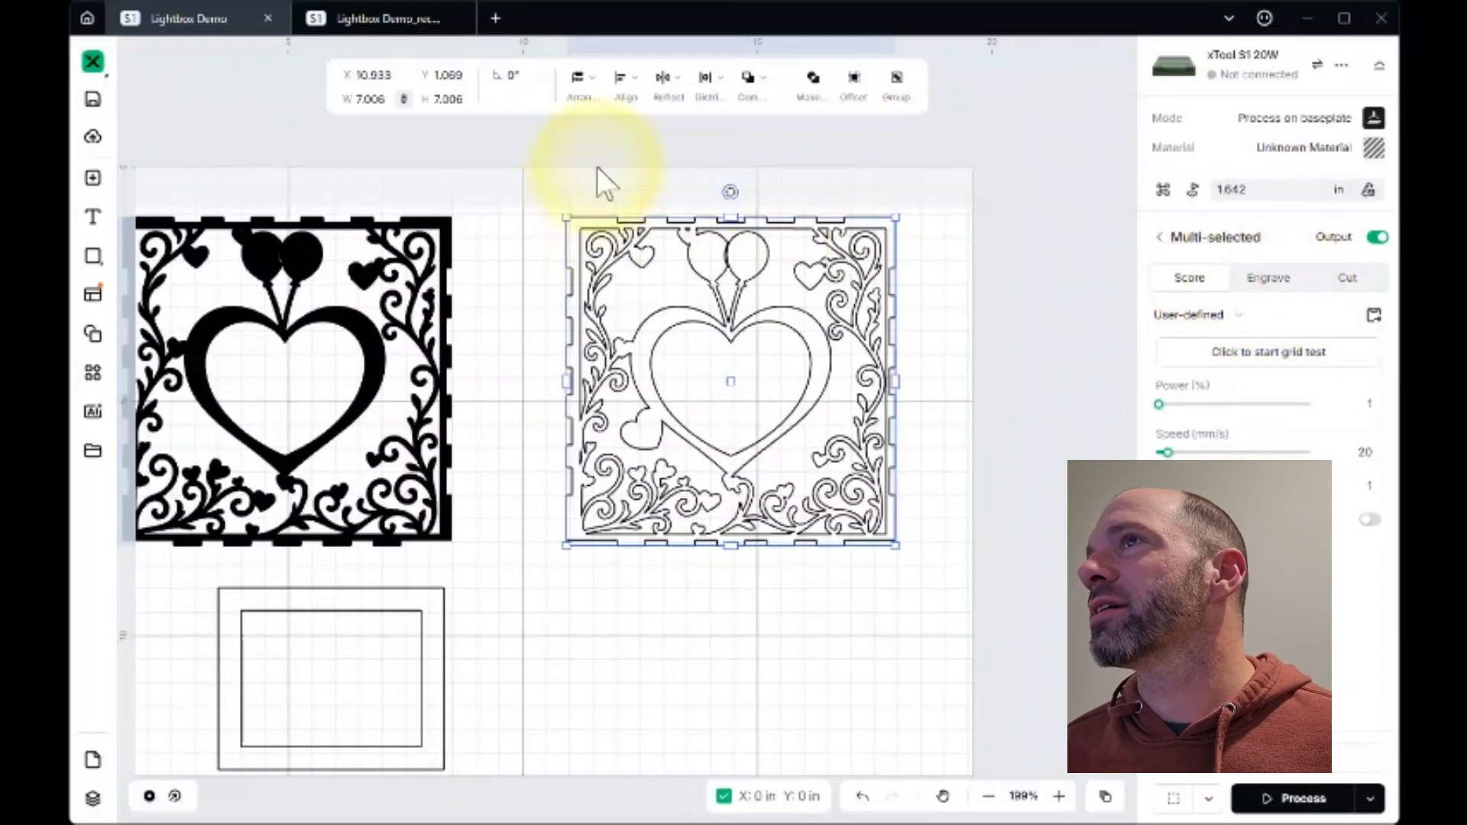
Make a compound vector from the selected panel shapes and set it to Engrave.
click(814, 88)
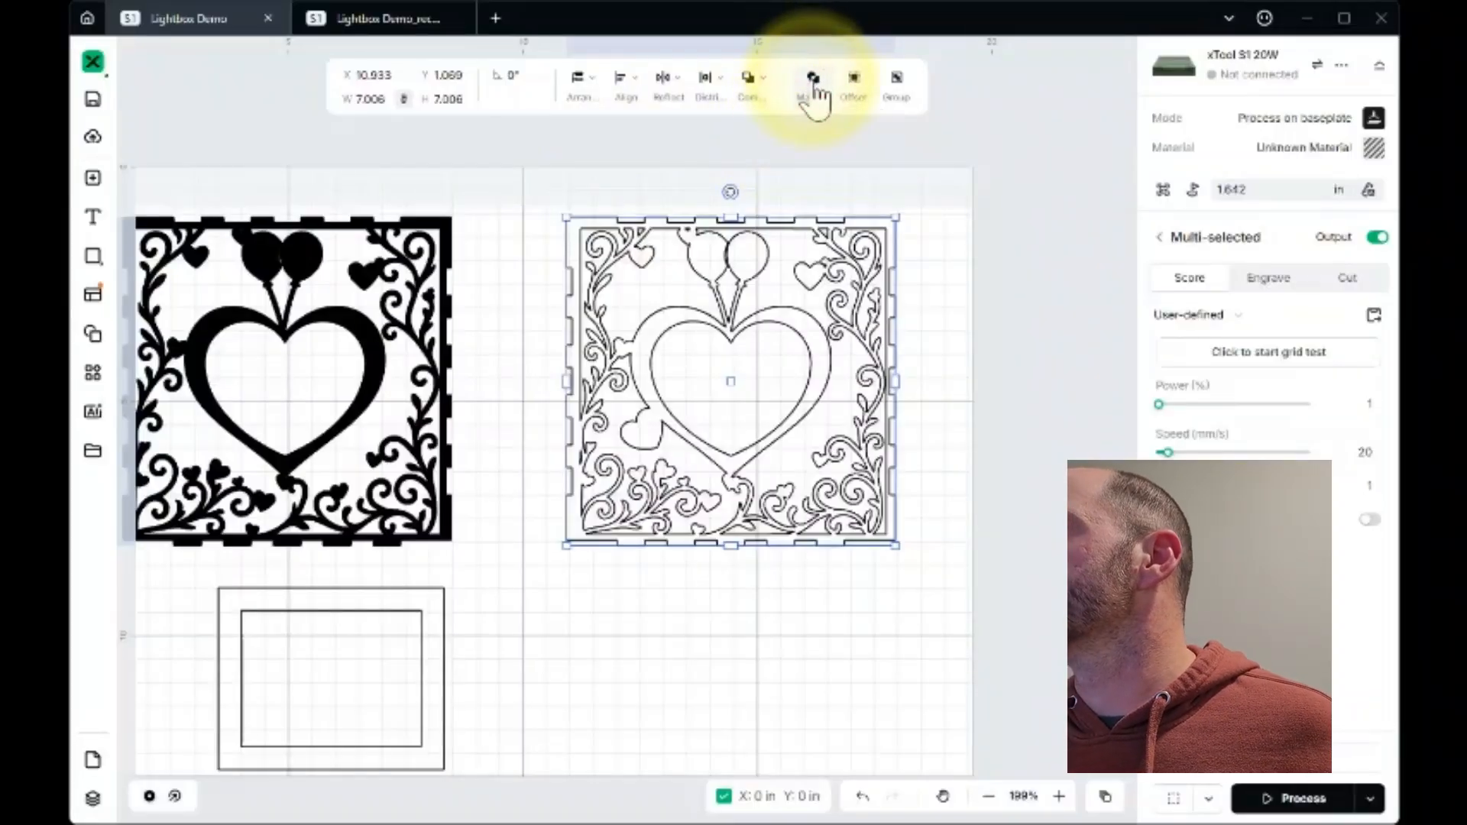
click(1270, 279)
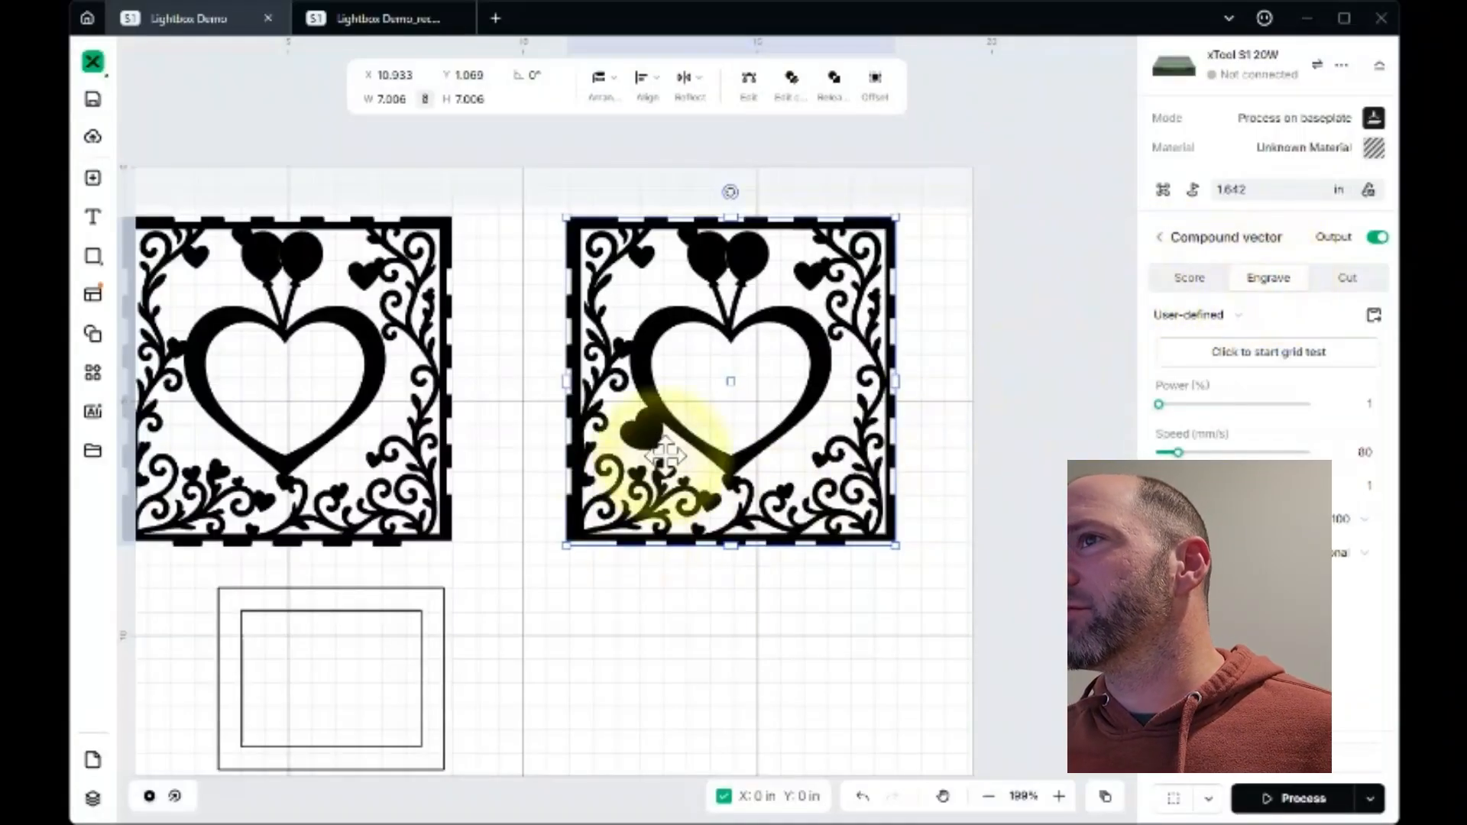